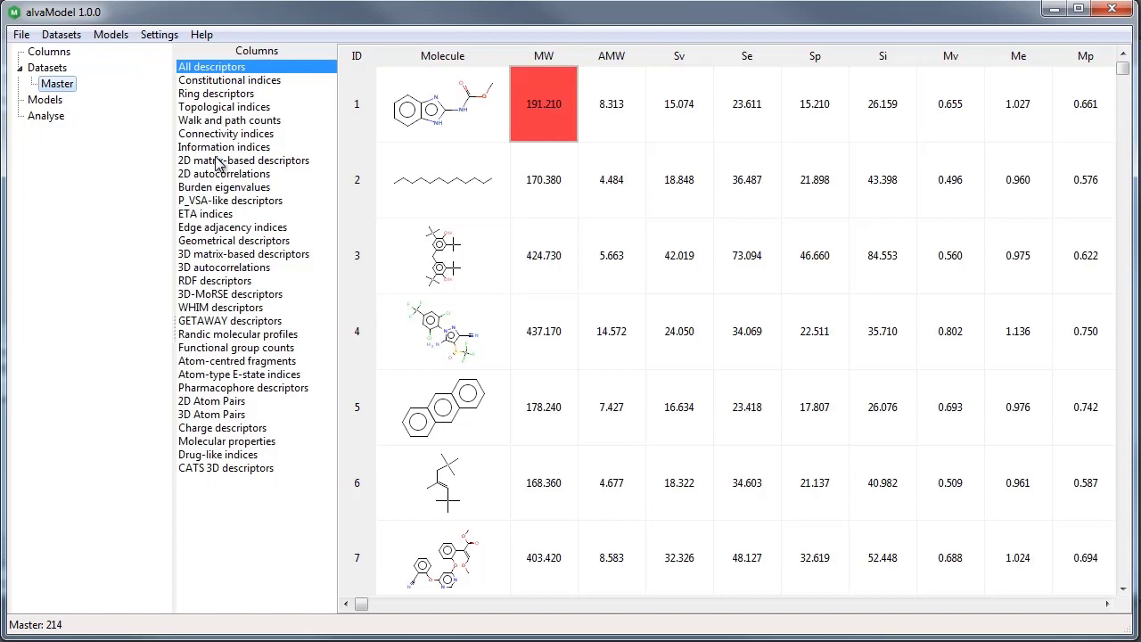
# View the Master dataset's 2D matrix-based descriptors, and import the external variables from BMF_ext_vars.txt as tab-delimited data with a header.
pyautogui.click(218, 161)
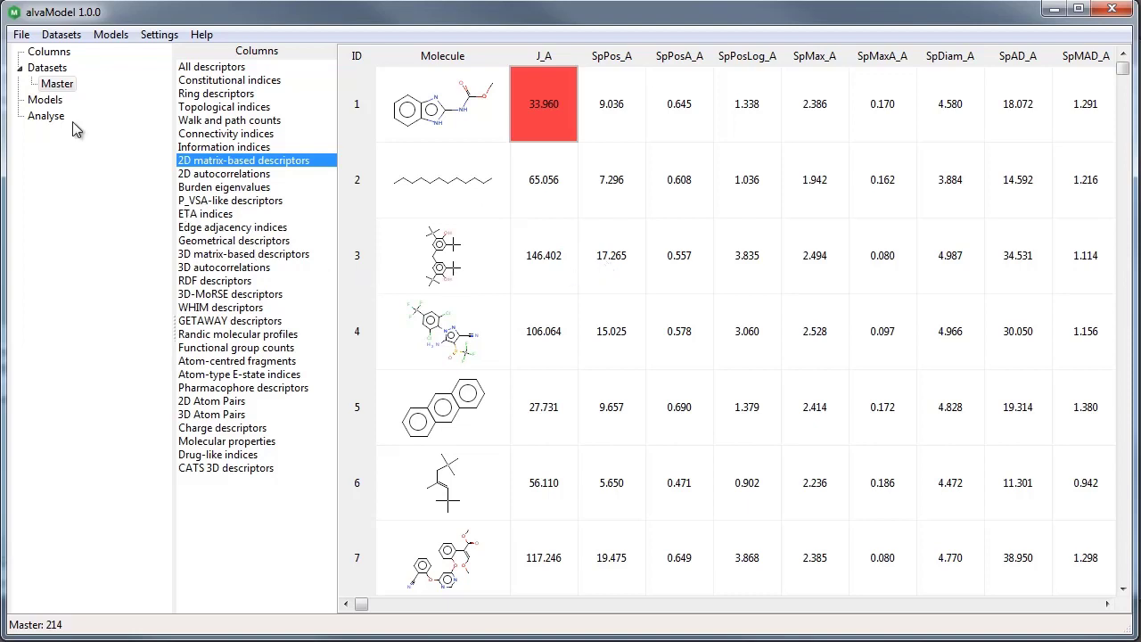
pyautogui.click(21, 34)
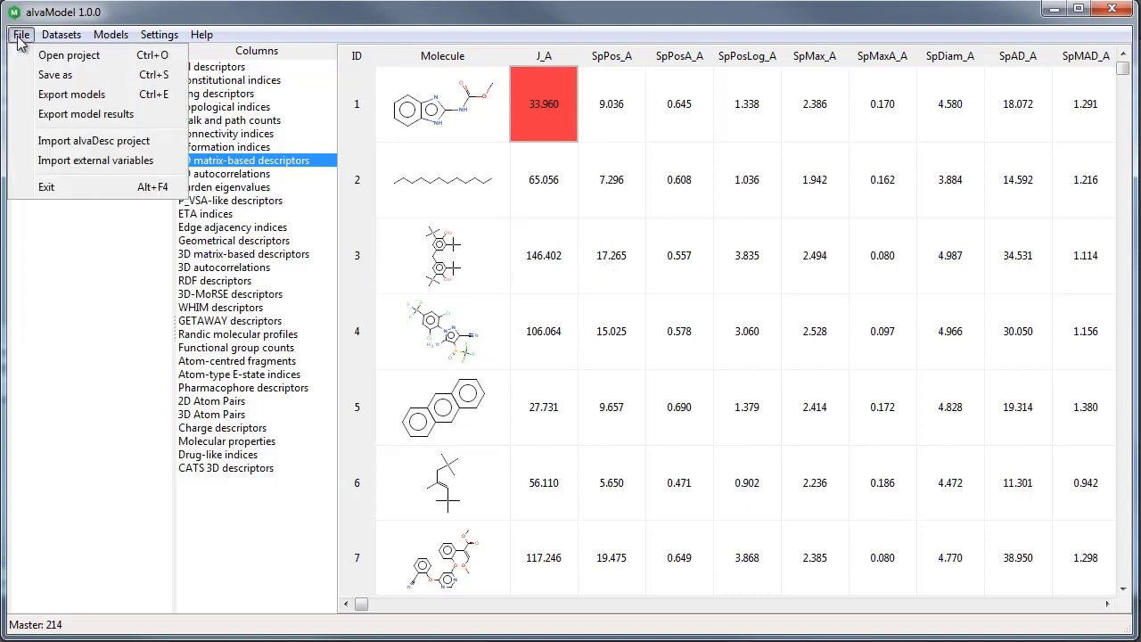
pyautogui.click(86, 163)
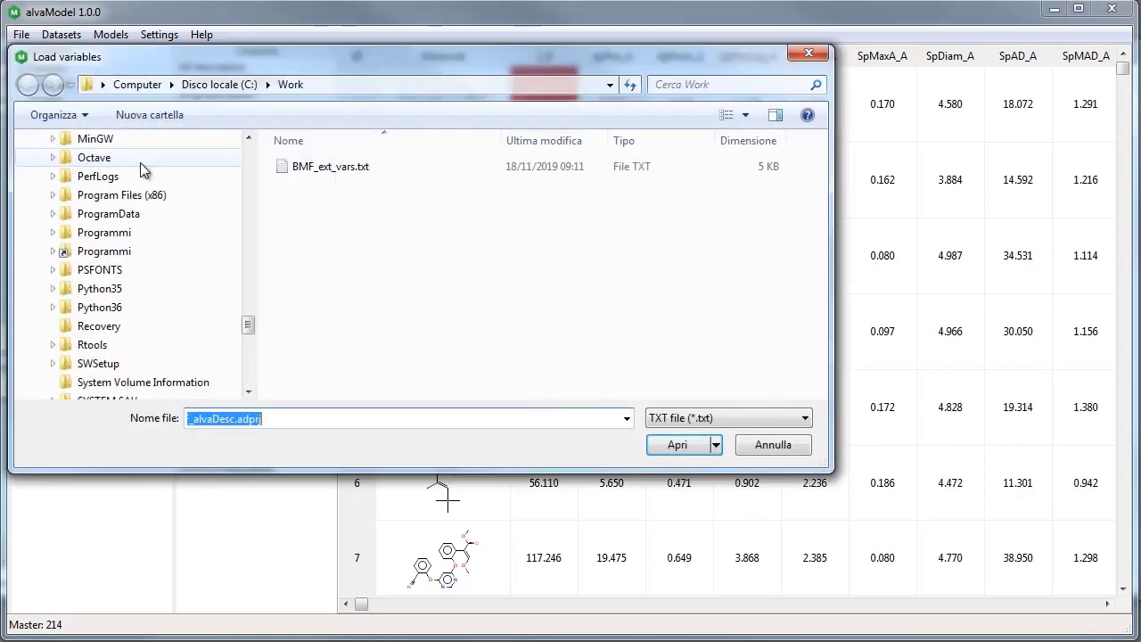
pyautogui.doubleClick(301, 167)
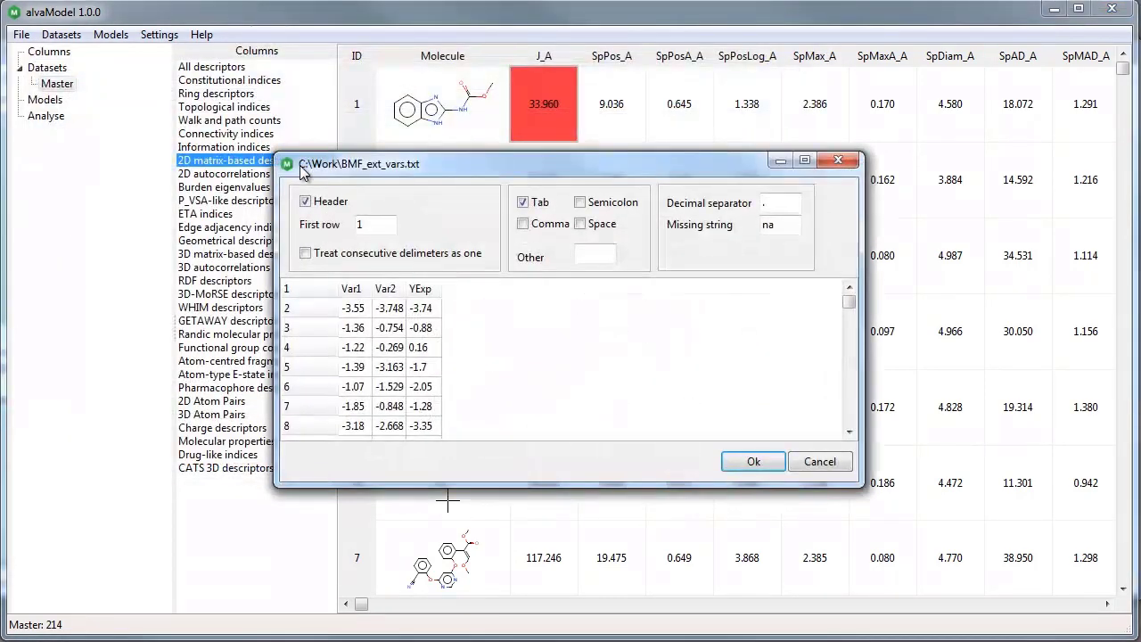
pyautogui.click(732, 460)
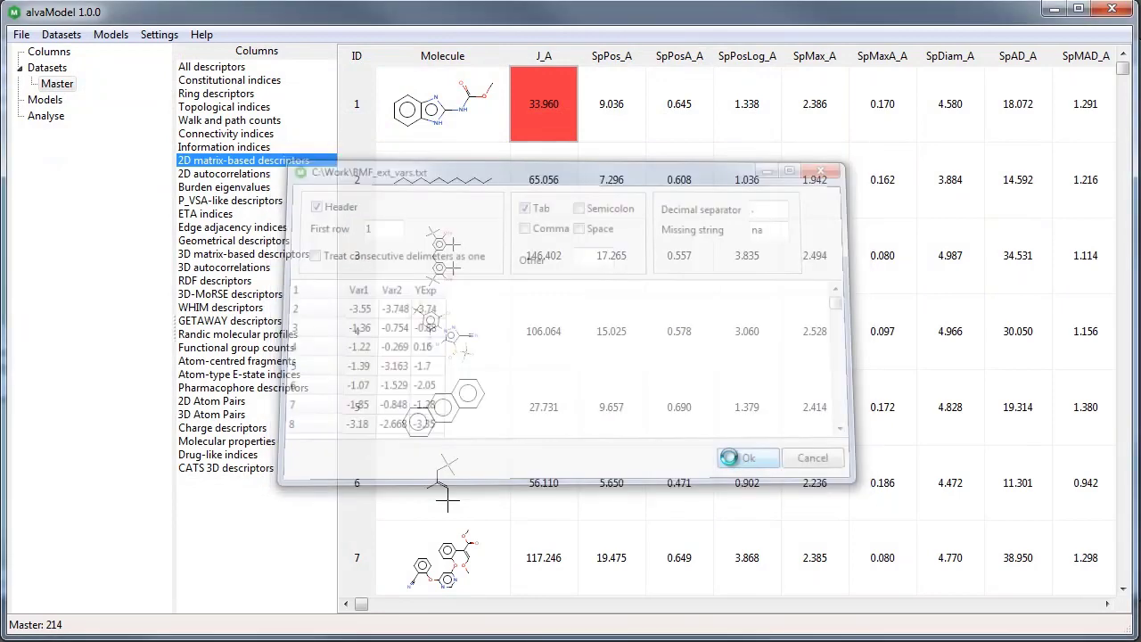
pyautogui.click(597, 312)
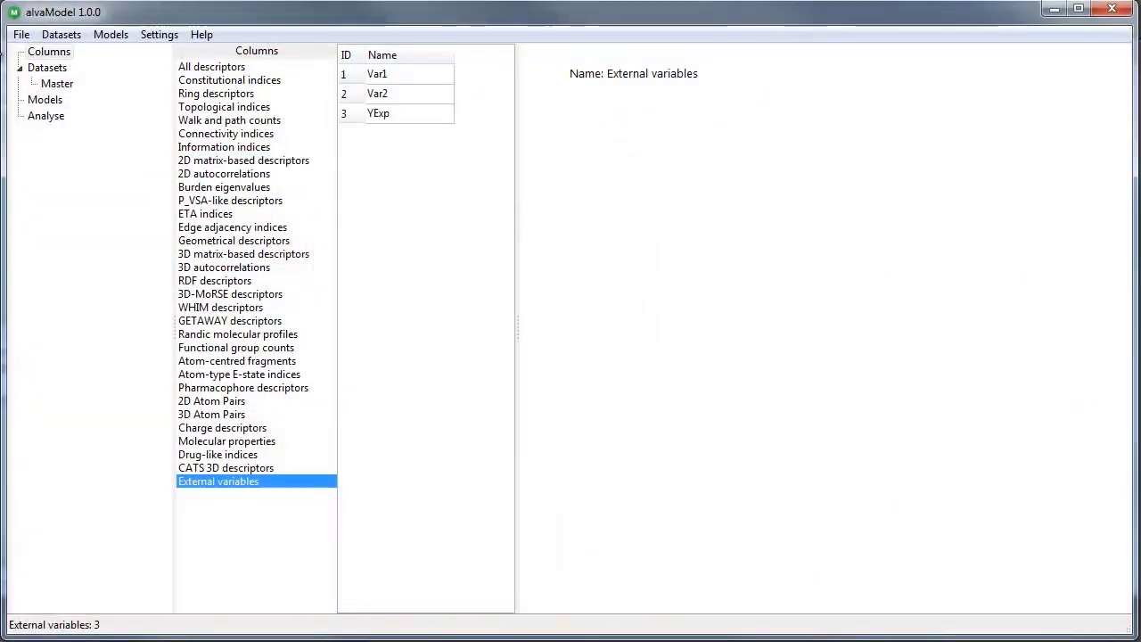
# Split the Master dataset into Training (60%) and Test sets using Venetian blinds, and view the molecules in both sets.
pyautogui.click(65, 33)
pyautogui.click(71, 53)
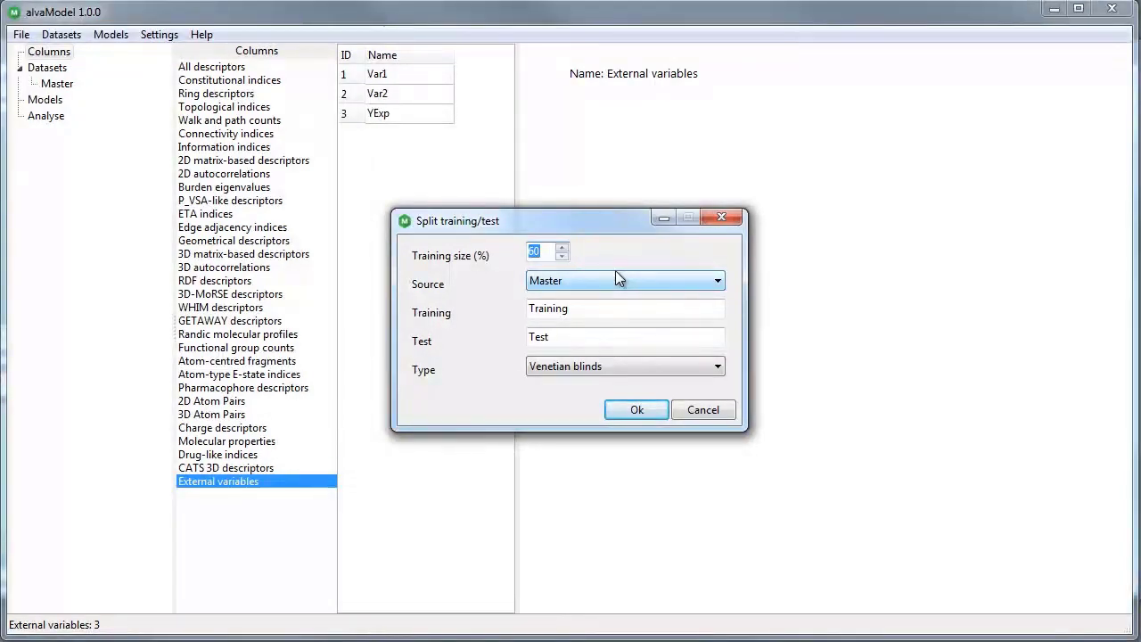
pyautogui.click(563, 249)
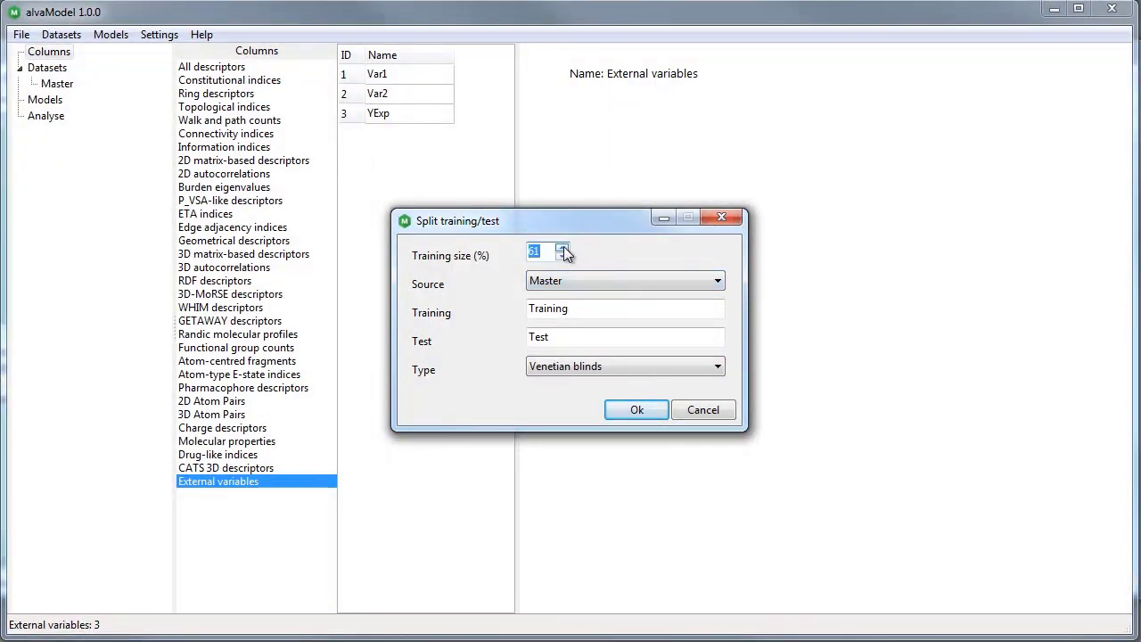
pyautogui.click(663, 366)
pyautogui.click(664, 367)
pyautogui.click(636, 406)
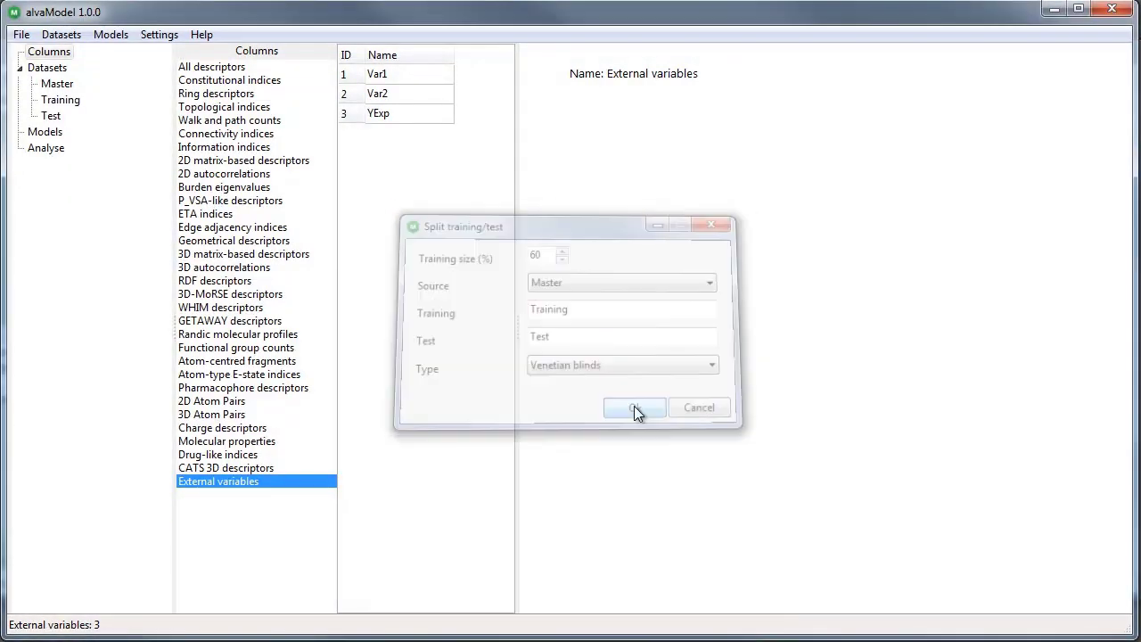
pyautogui.click(61, 100)
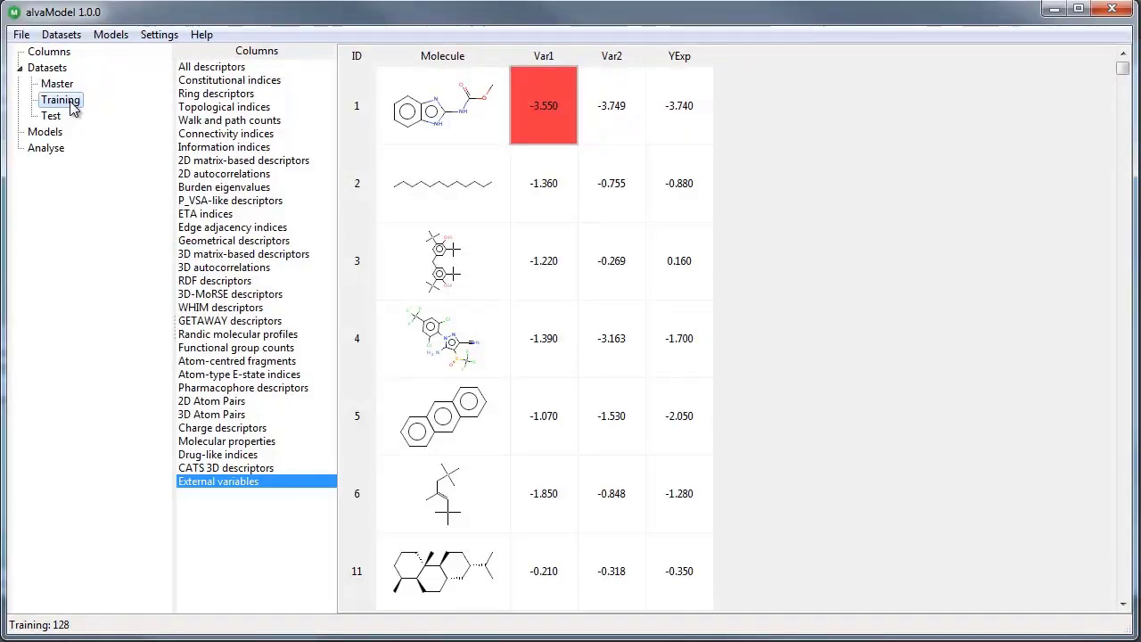
pyautogui.click(50, 117)
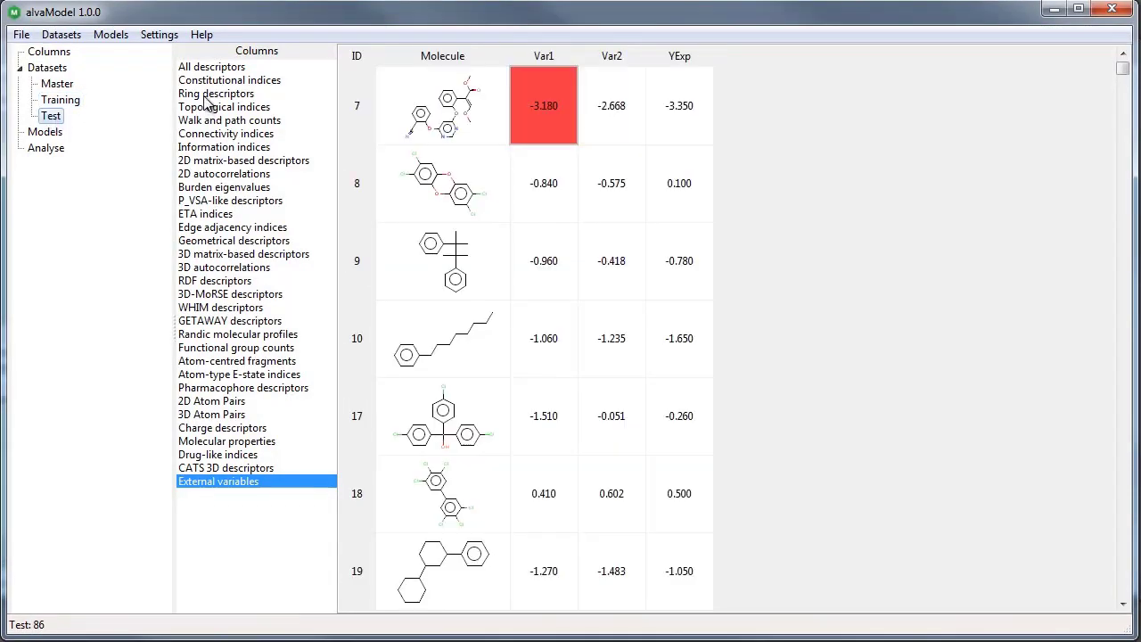
# Start adding a model manually and choose Linear Regression (OLS) as the model type.
pyautogui.click(110, 34)
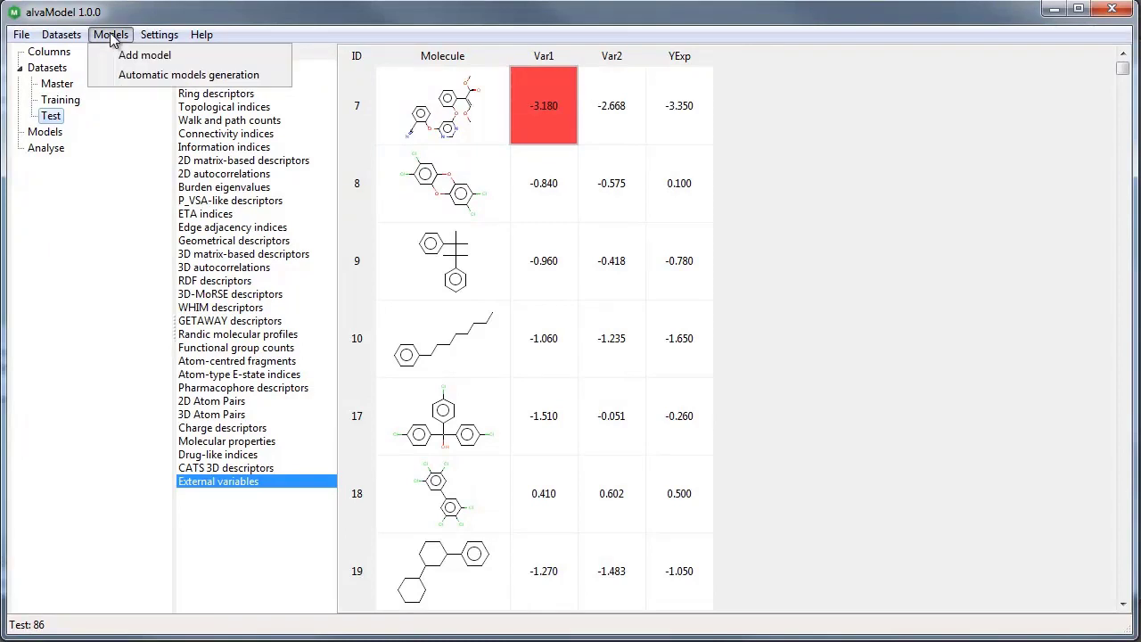
pyautogui.click(225, 61)
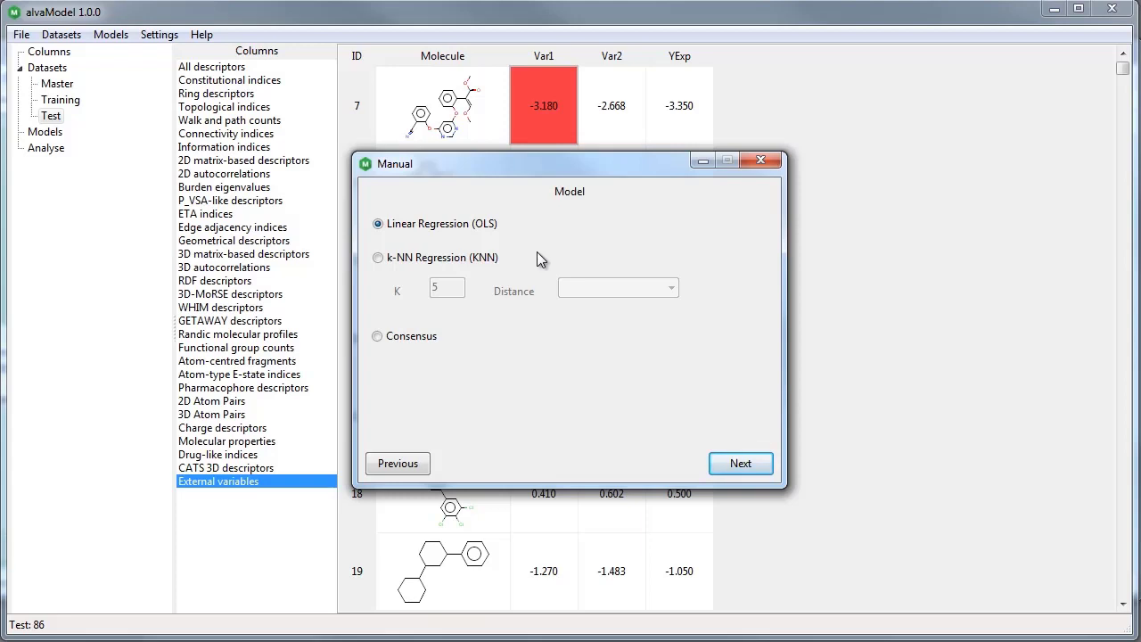
pyautogui.click(482, 260)
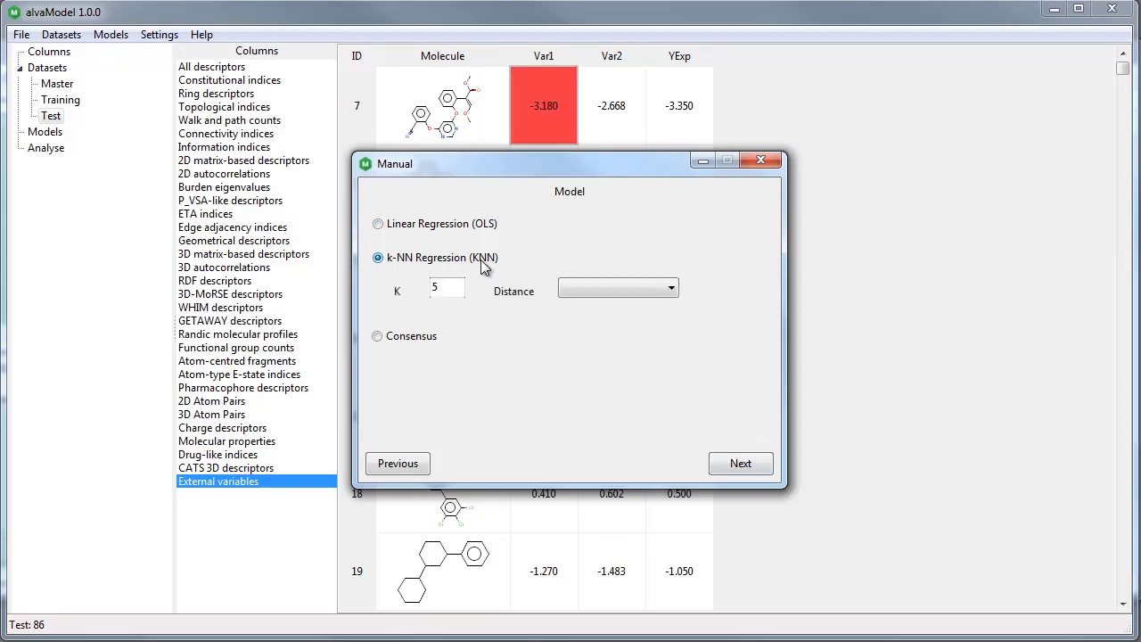
pyautogui.click(417, 342)
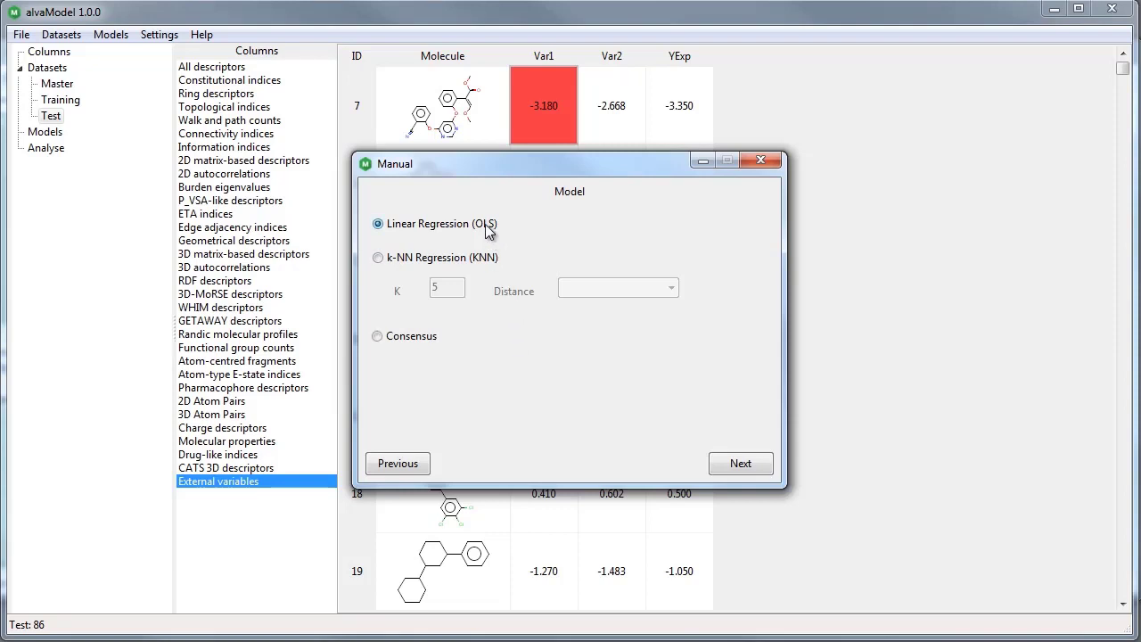
pyautogui.click(724, 471)
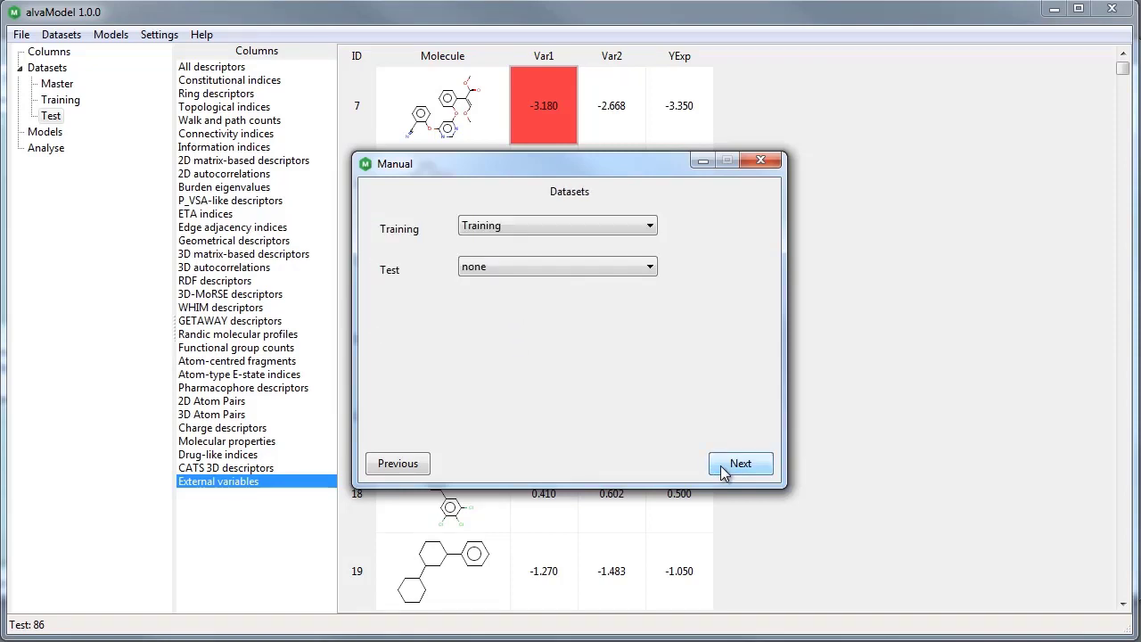
# Assign the Test dataset as the model's test set alongside Training, and set YExp as the target.
pyautogui.click(615, 281)
pyautogui.click(600, 308)
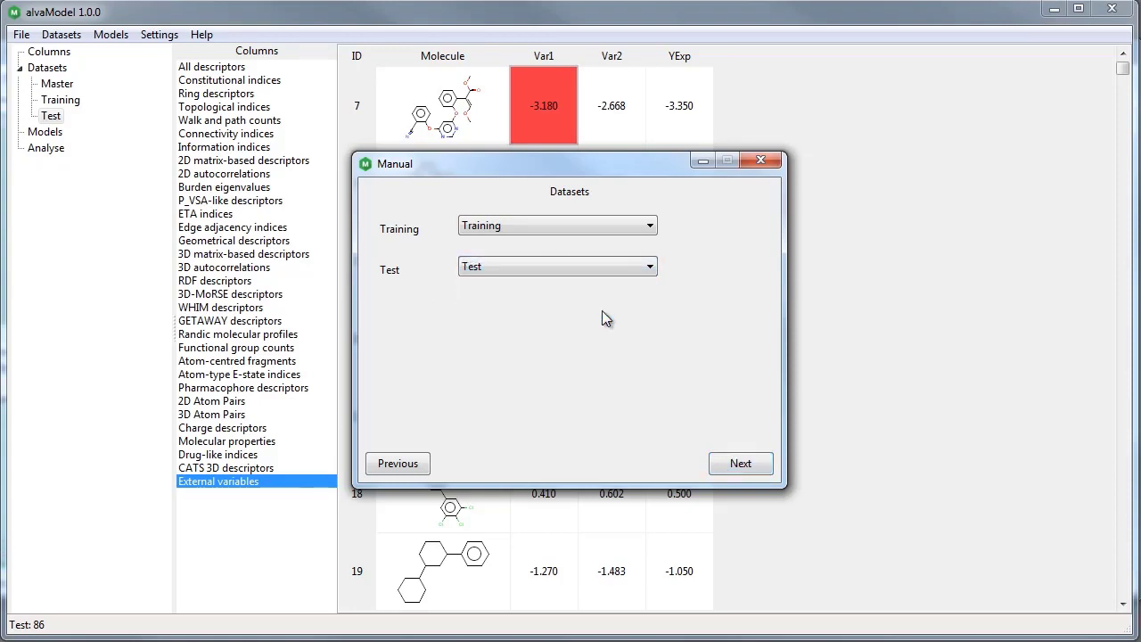
pyautogui.click(753, 464)
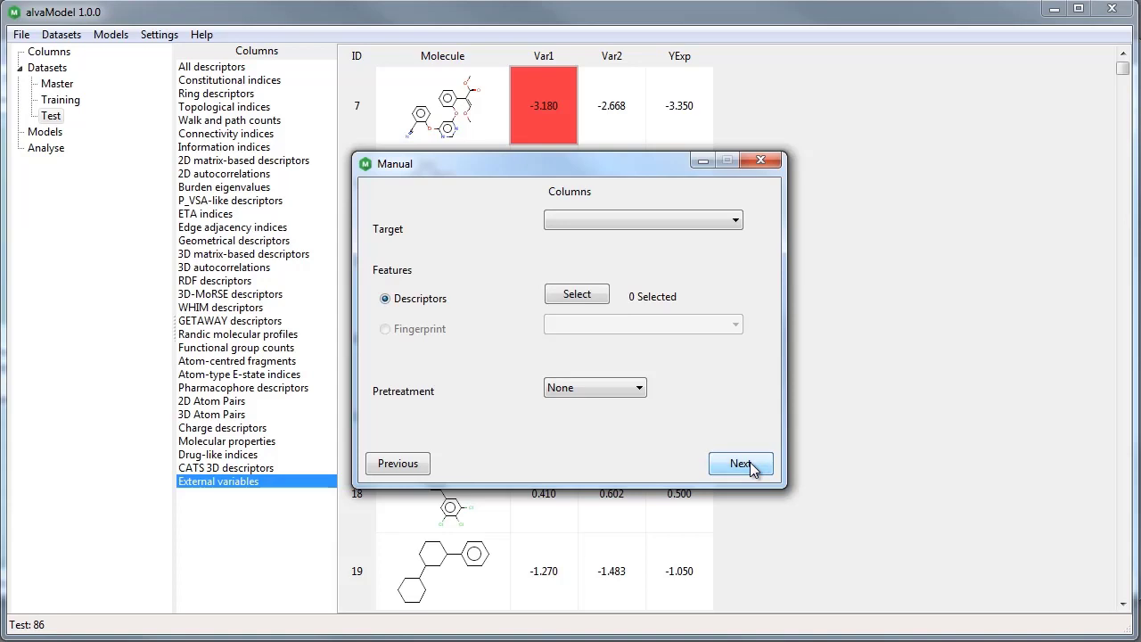
pyautogui.click(665, 219)
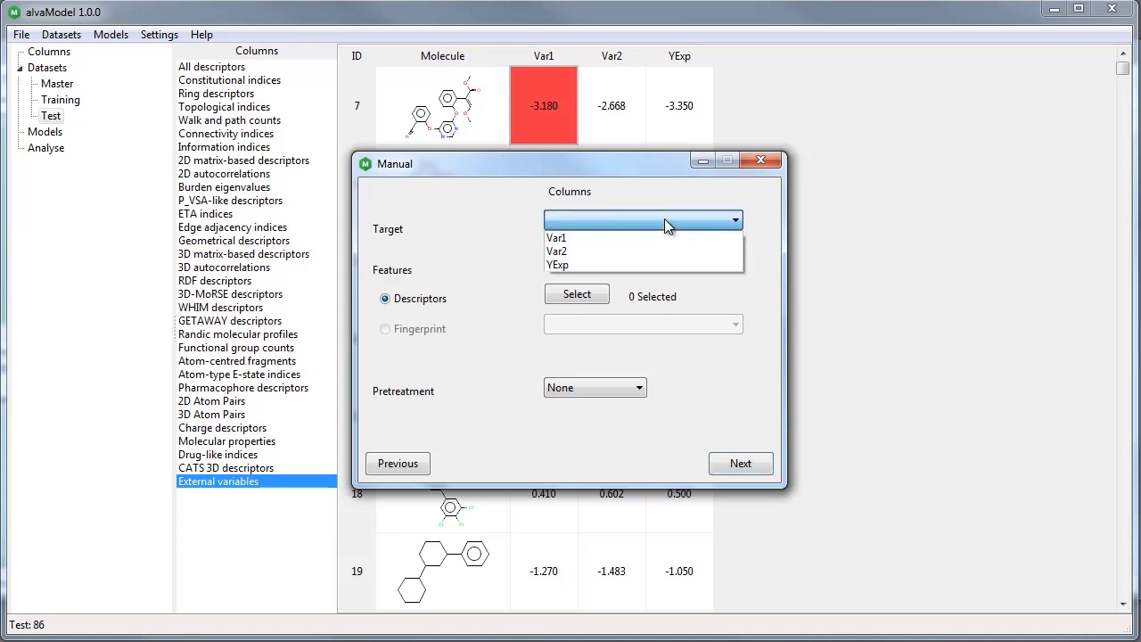
pyautogui.click(607, 262)
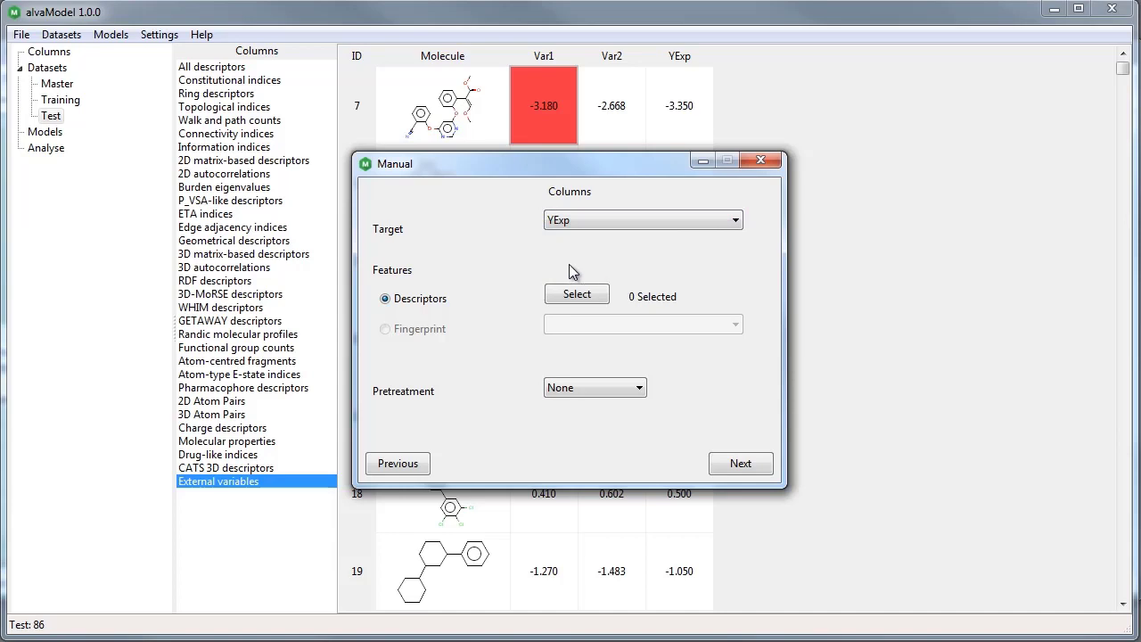
# Select the MW, Si and Me basic descriptors from the constitutional indices as model features.
pyautogui.click(600, 299)
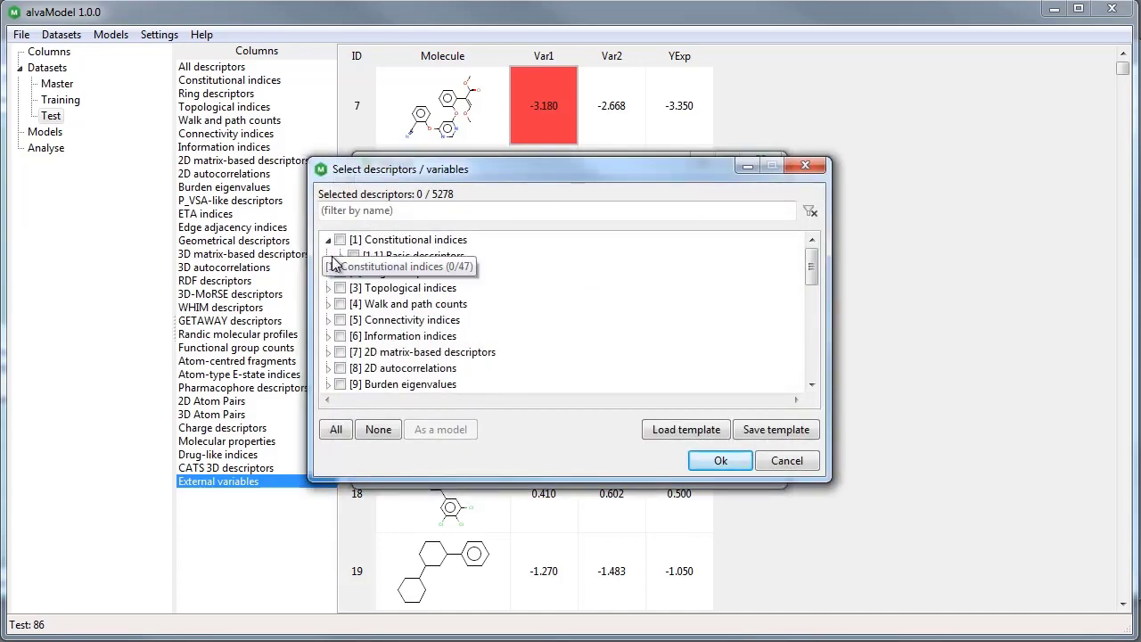
pyautogui.click(328, 240)
pyautogui.click(367, 272)
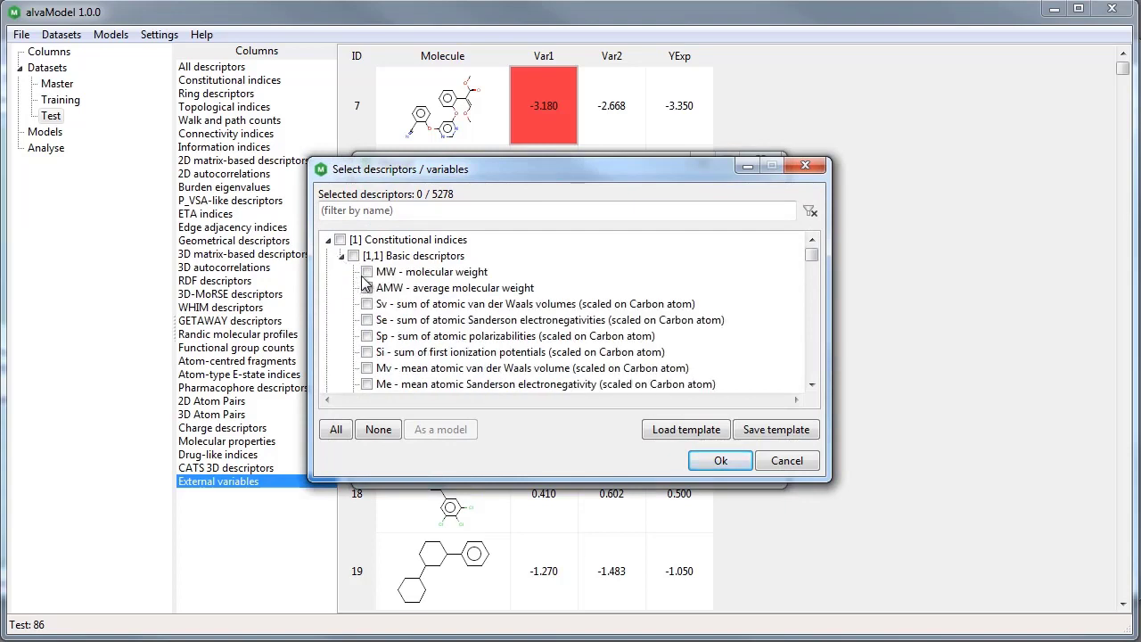
pyautogui.click(366, 353)
pyautogui.click(367, 385)
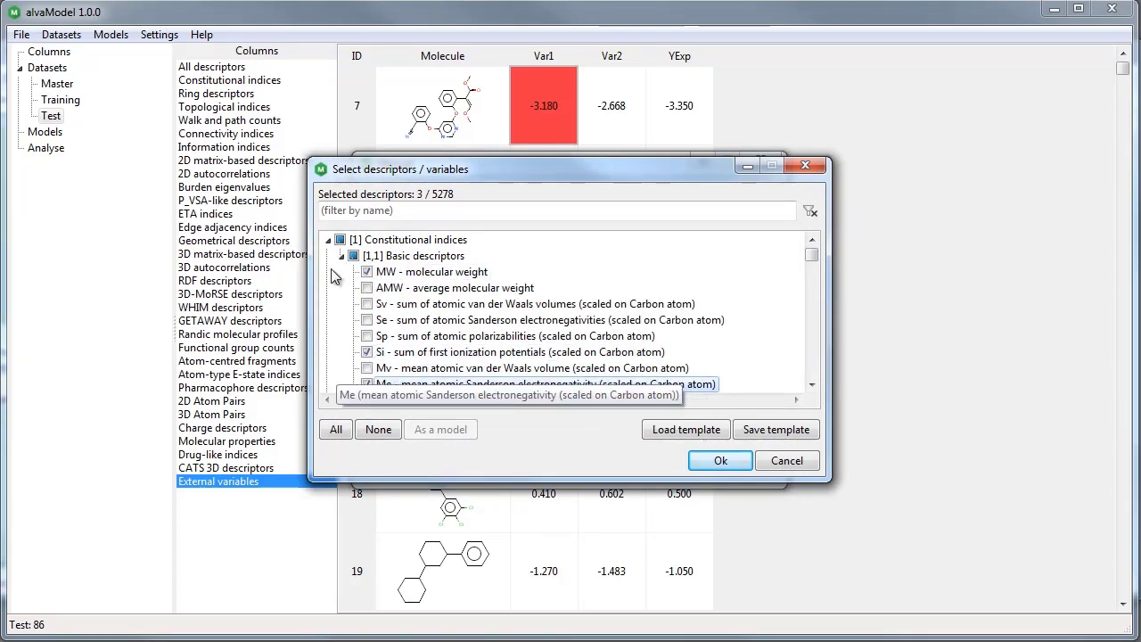
# Add the nCIR ring descriptor and build the model without pretreatment, excluding columns with missing values and features with constant values.
pyautogui.click(342, 256)
pyautogui.click(328, 272)
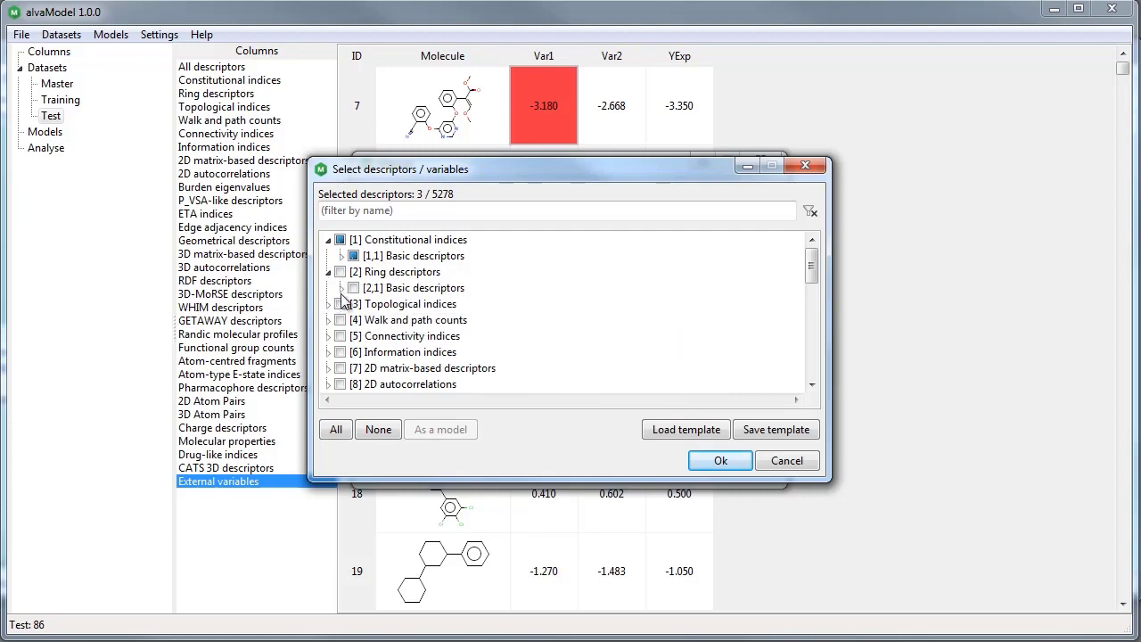
pyautogui.click(341, 288)
pyautogui.click(367, 320)
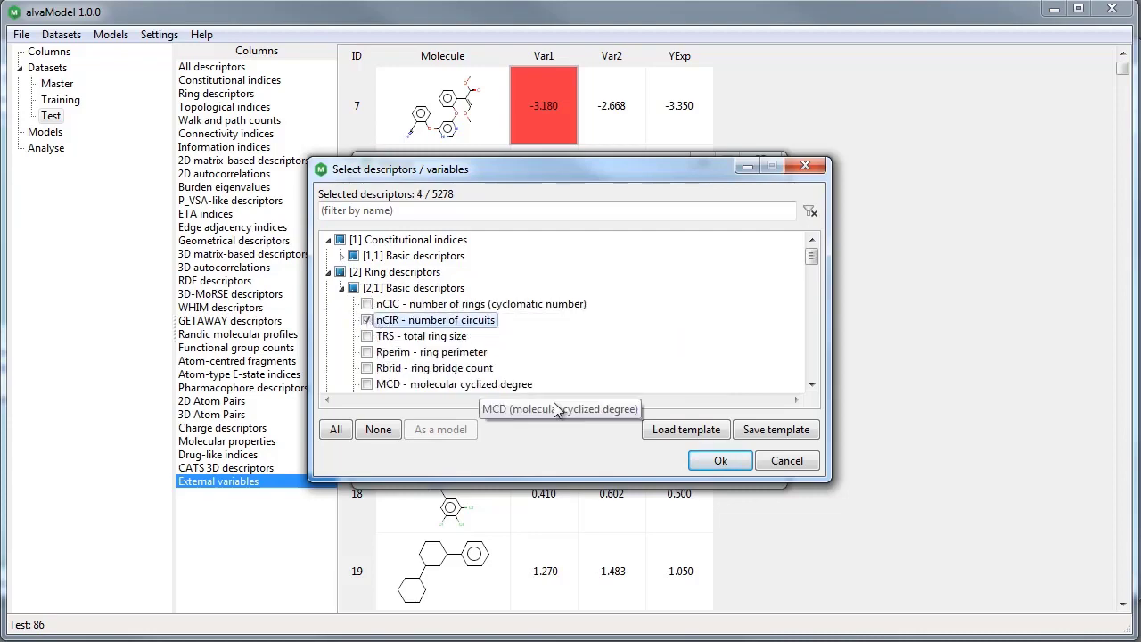
pyautogui.click(712, 461)
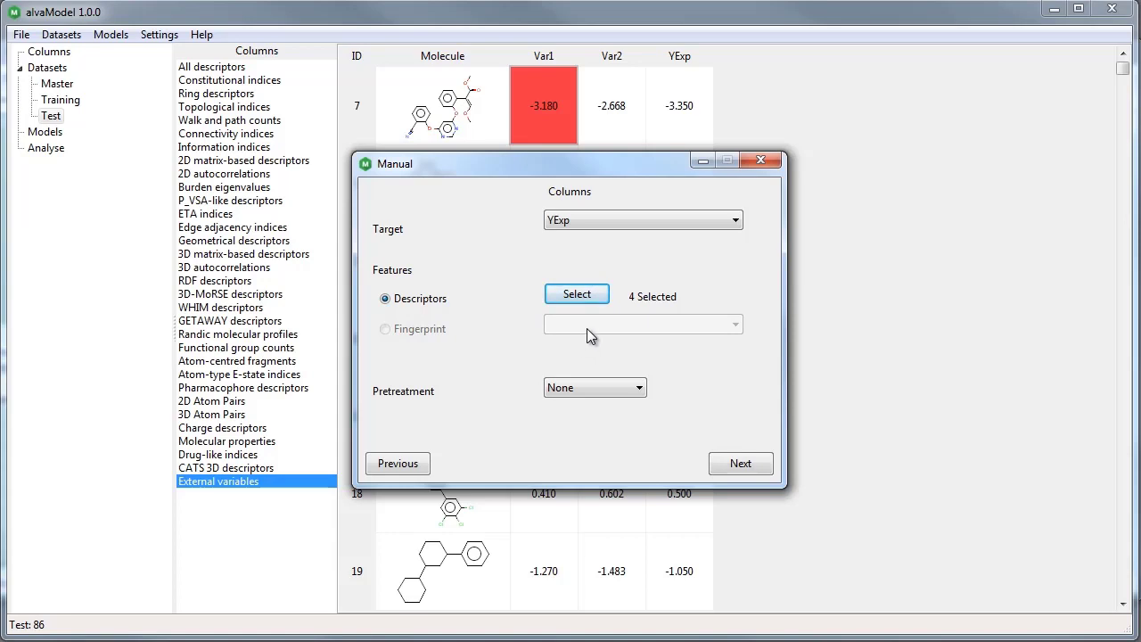
pyautogui.click(724, 464)
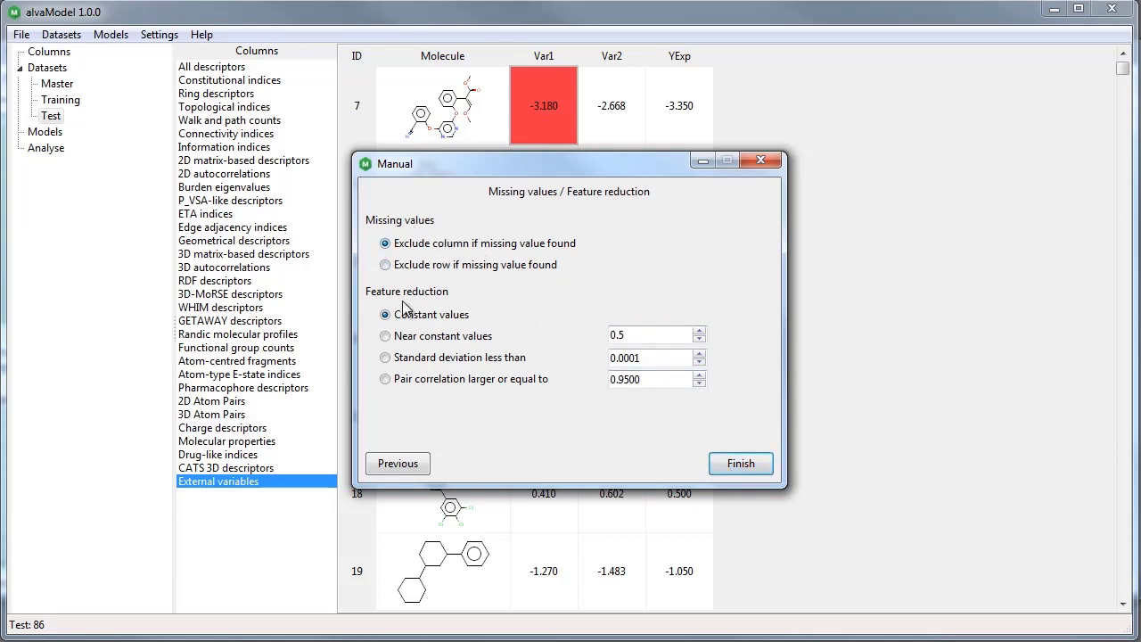
pyautogui.click(722, 470)
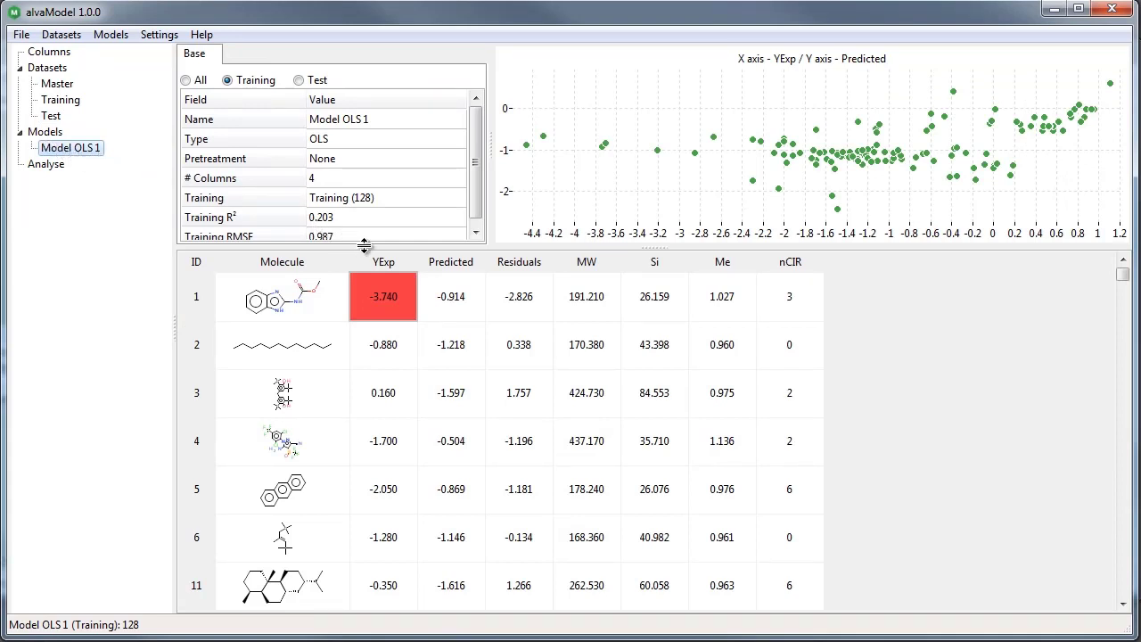
# Enlarge the OLS model's summary area and review its results and chart for the Test set and for all molecules.
pyautogui.moveTo(364, 247); pyautogui.dragTo(364, 259)
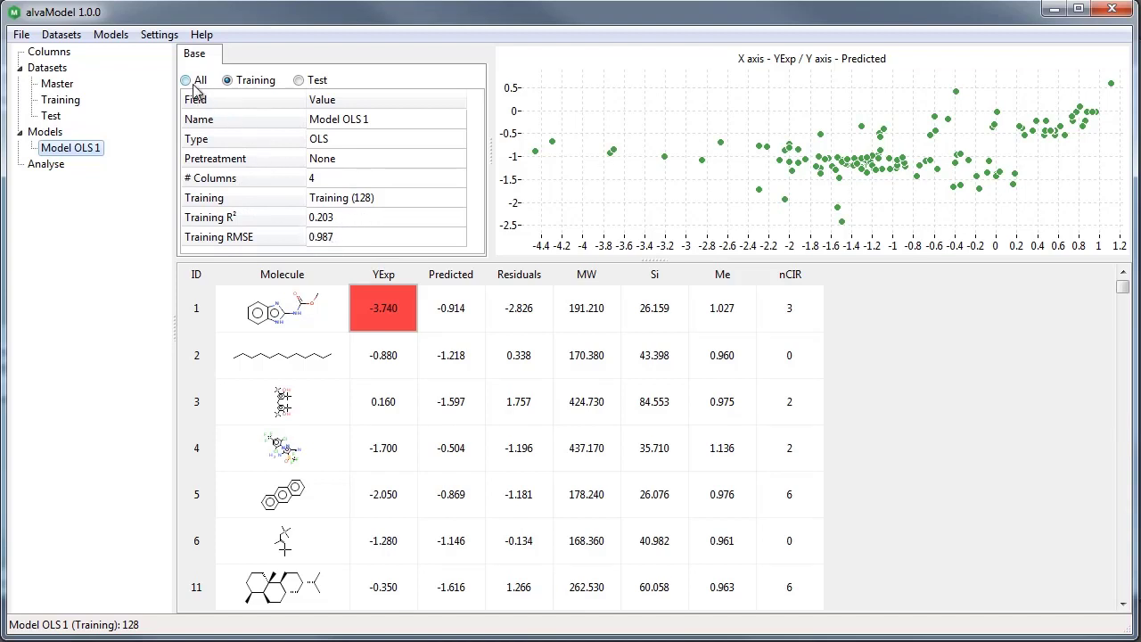
pyautogui.click(312, 85)
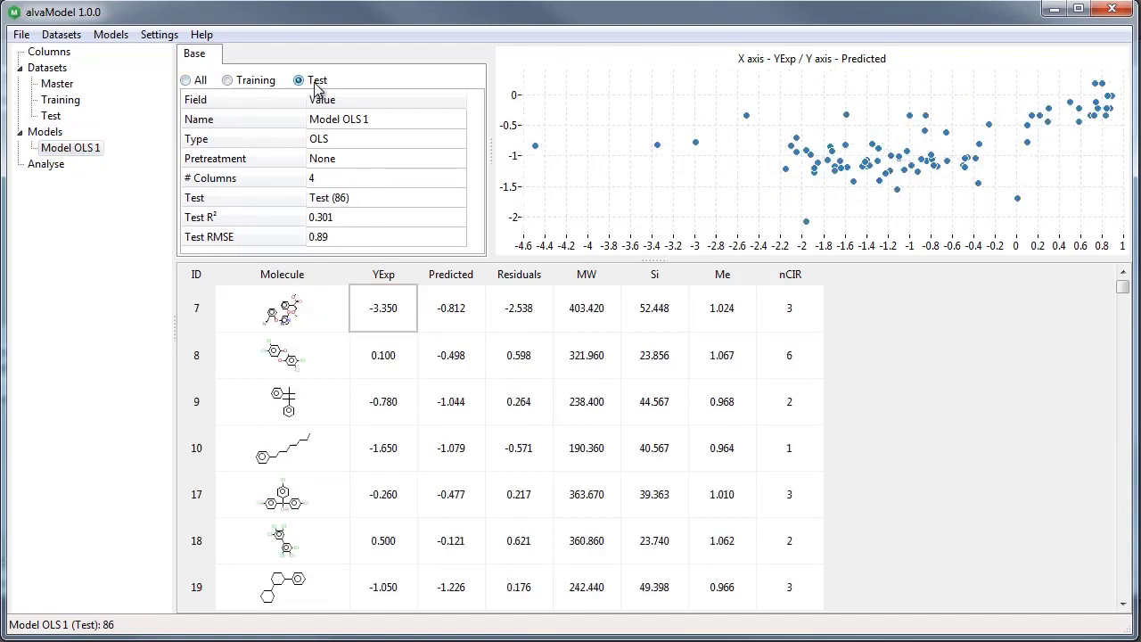
pyautogui.click(192, 82)
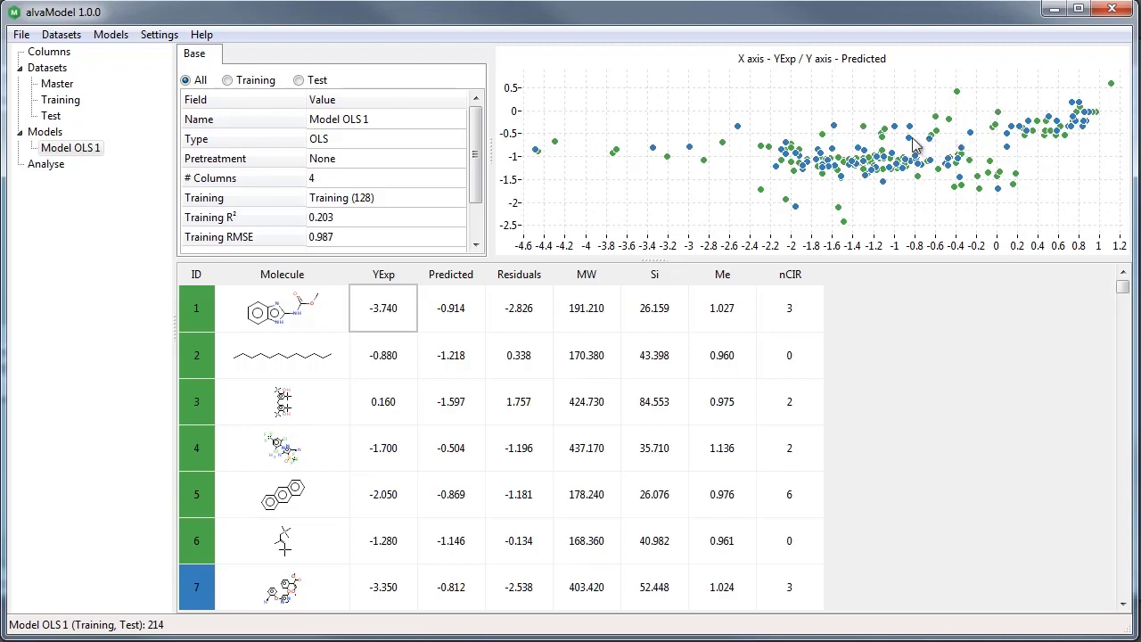
pyautogui.rightClick(729, 156)
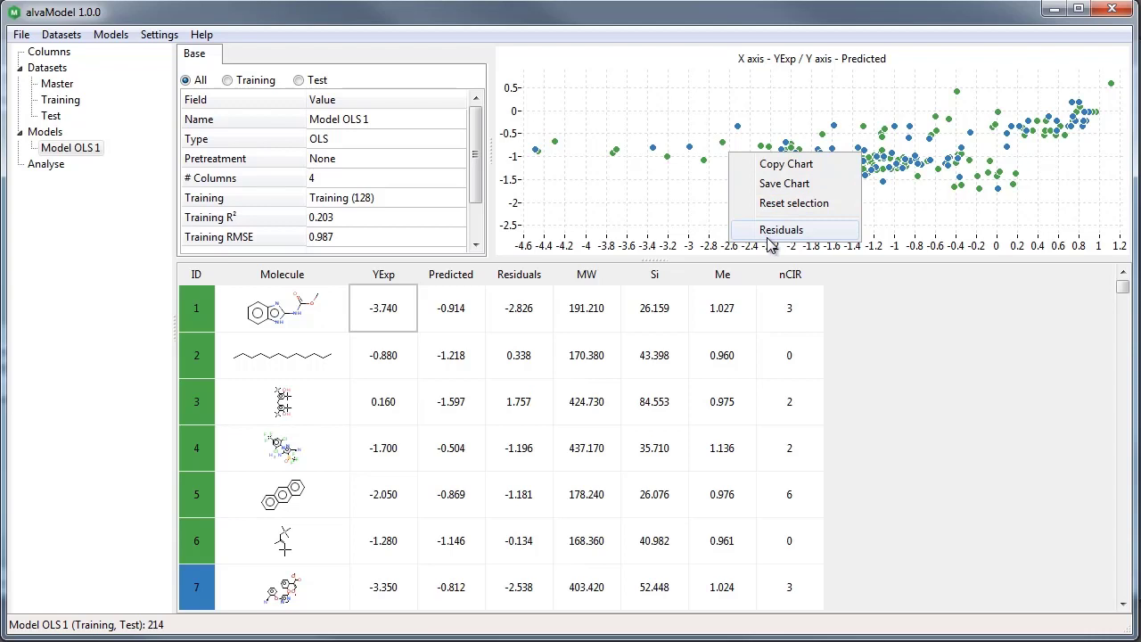
pyautogui.click(675, 218)
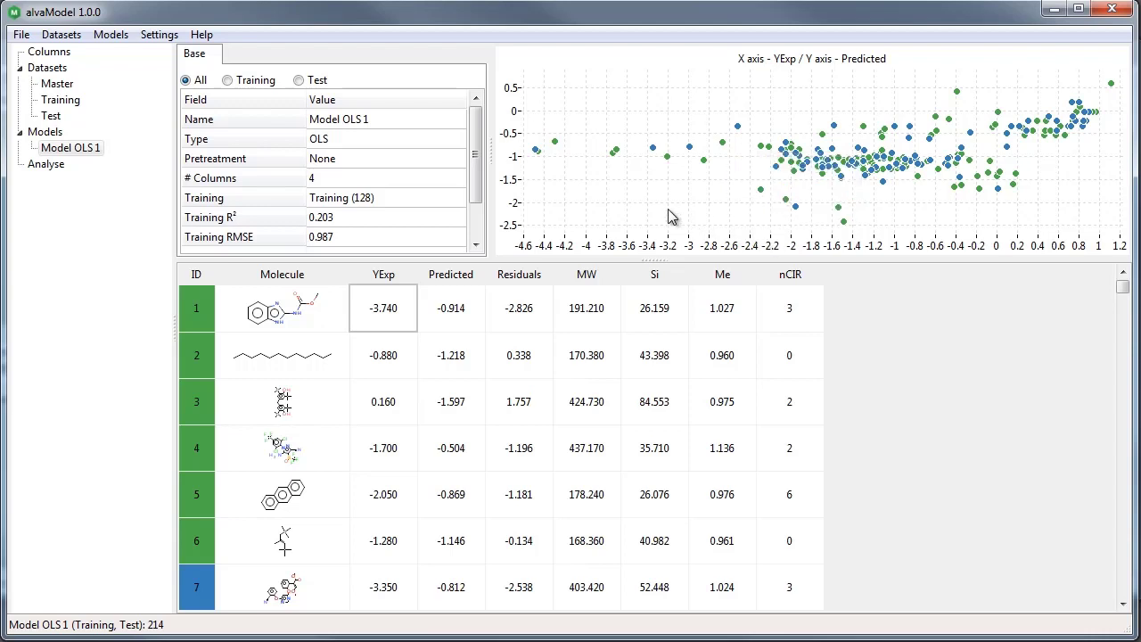
# Examine the first molecule's YExp, predicted, residual and MW values in the model's results table.
pyautogui.click(372, 321)
pyautogui.click(460, 308)
pyautogui.click(517, 308)
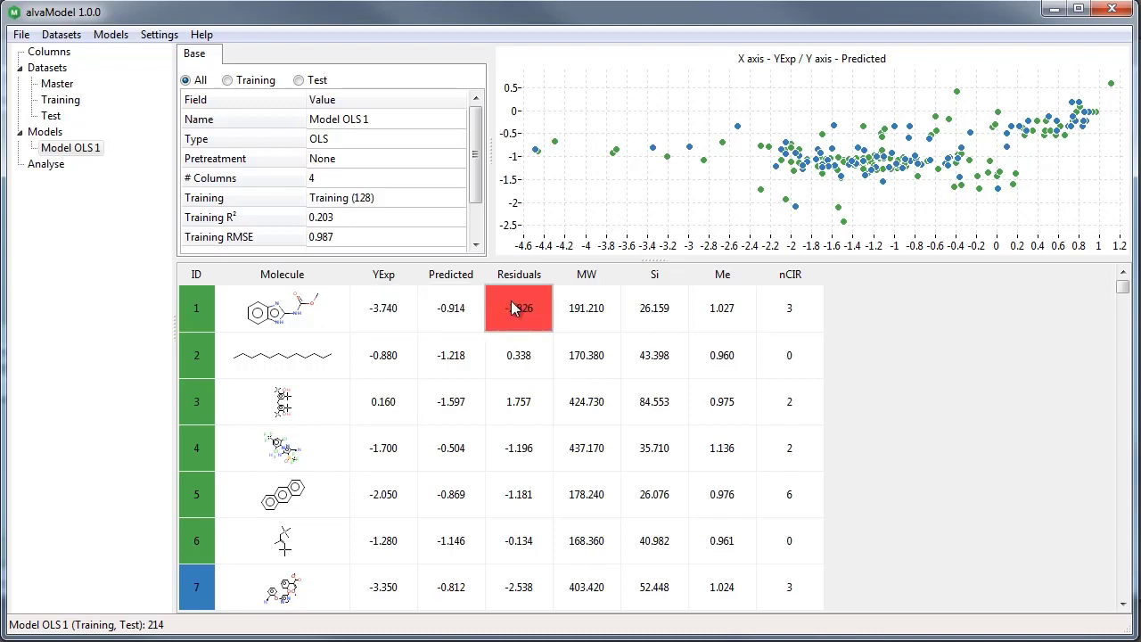
pyautogui.click(587, 305)
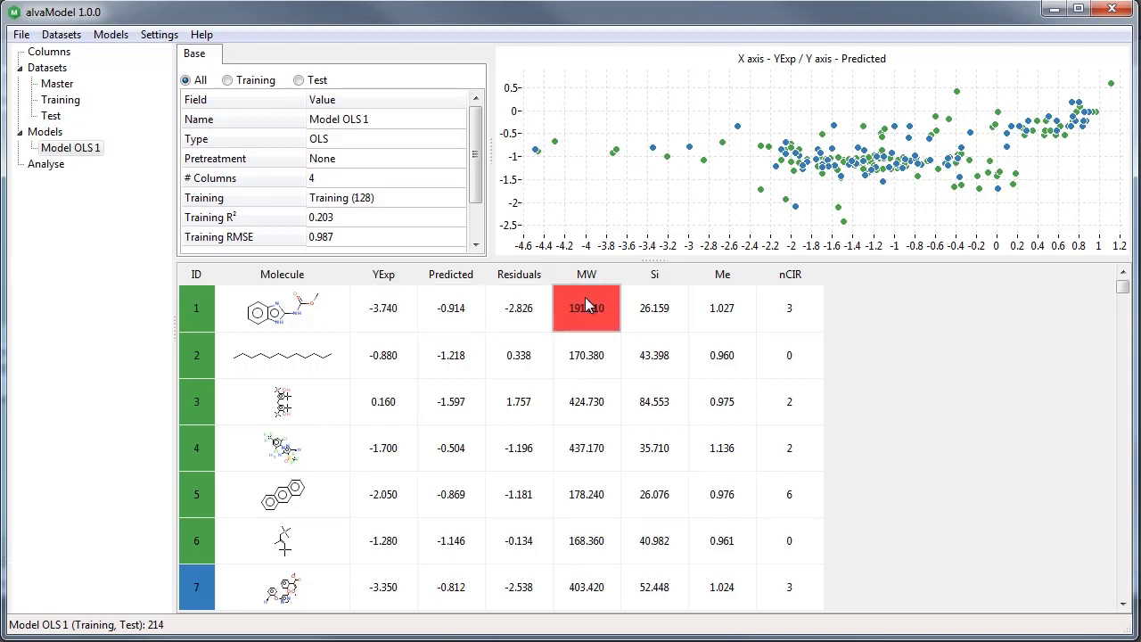
# Review the applicability domain and score options available for Model OLS 1 without applying any of them.
pyautogui.rightClick(51, 147)
pyautogui.click(106, 241)
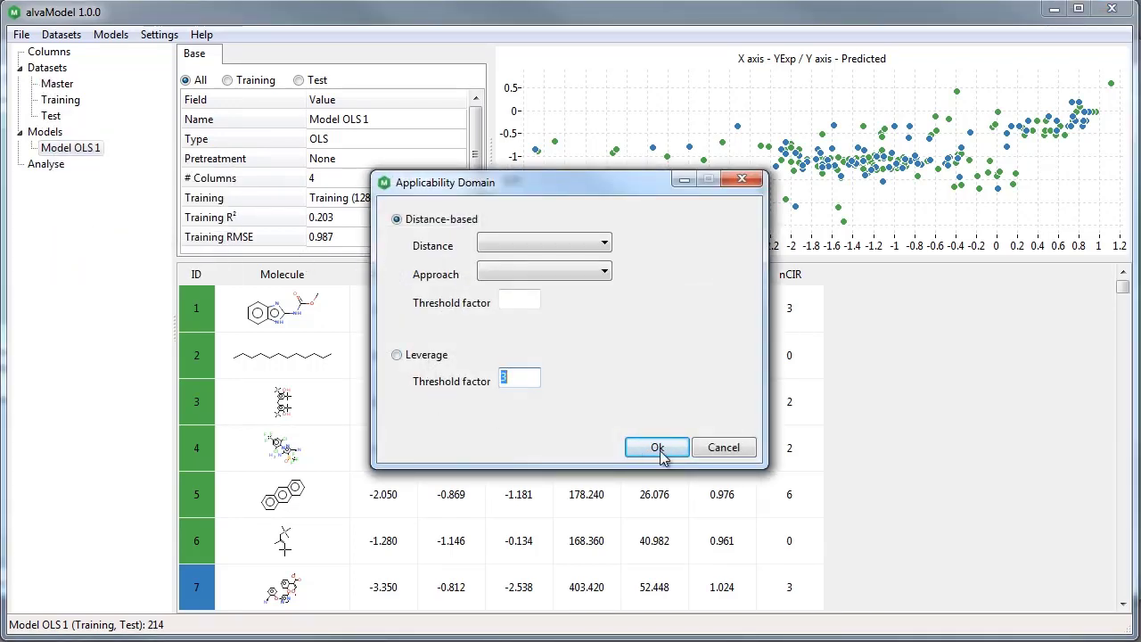
pyautogui.click(711, 448)
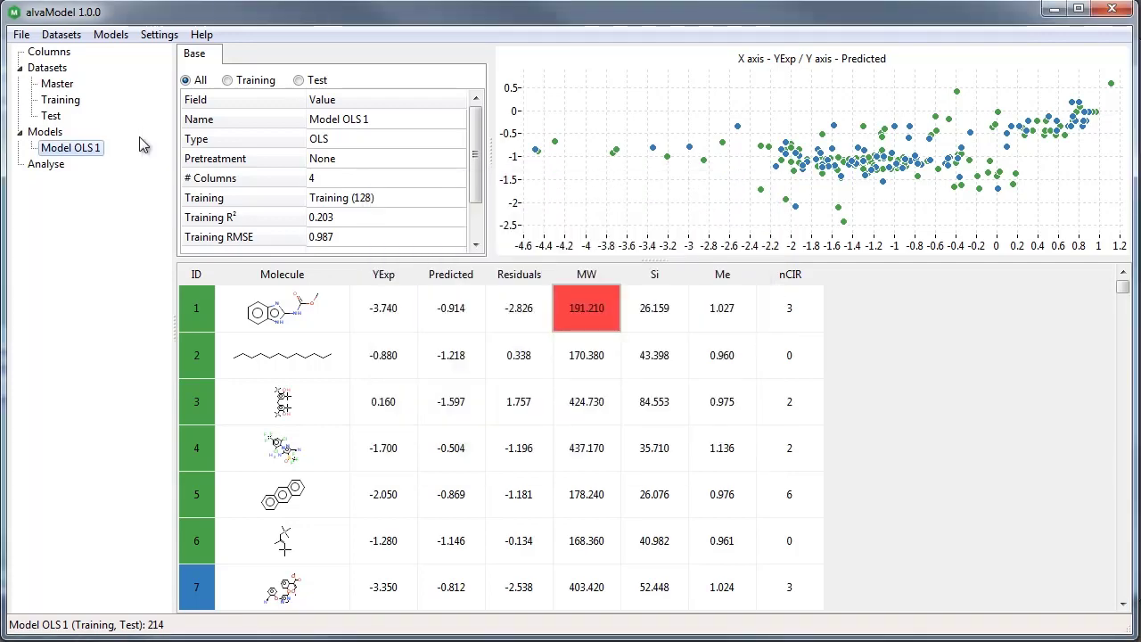
pyautogui.rightClick(87, 153)
pyautogui.click(107, 209)
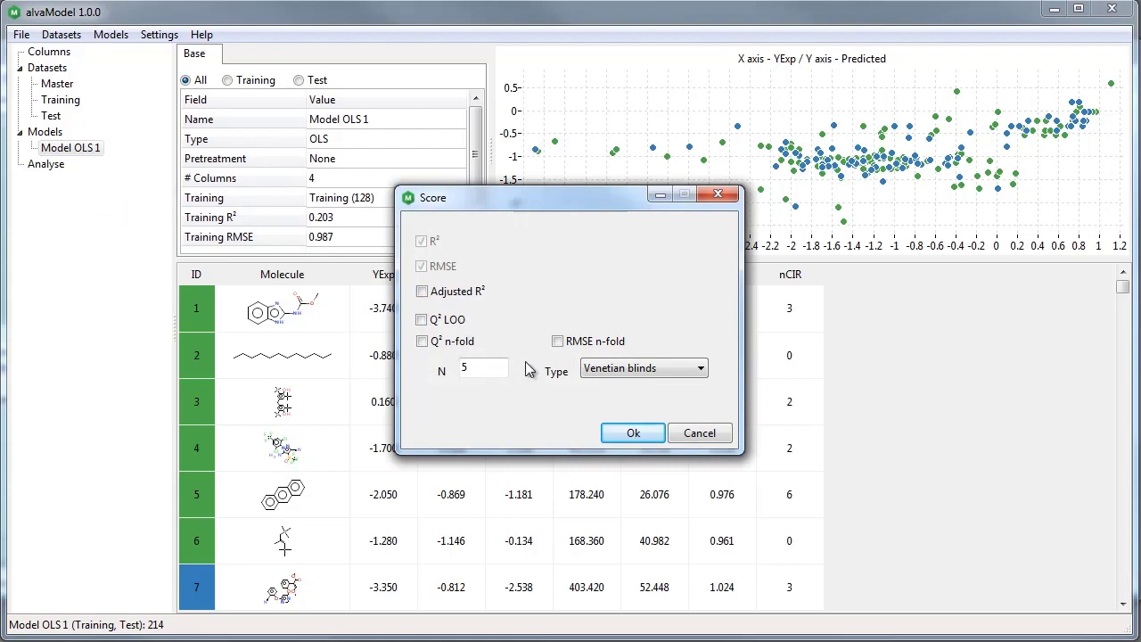
pyautogui.click(698, 434)
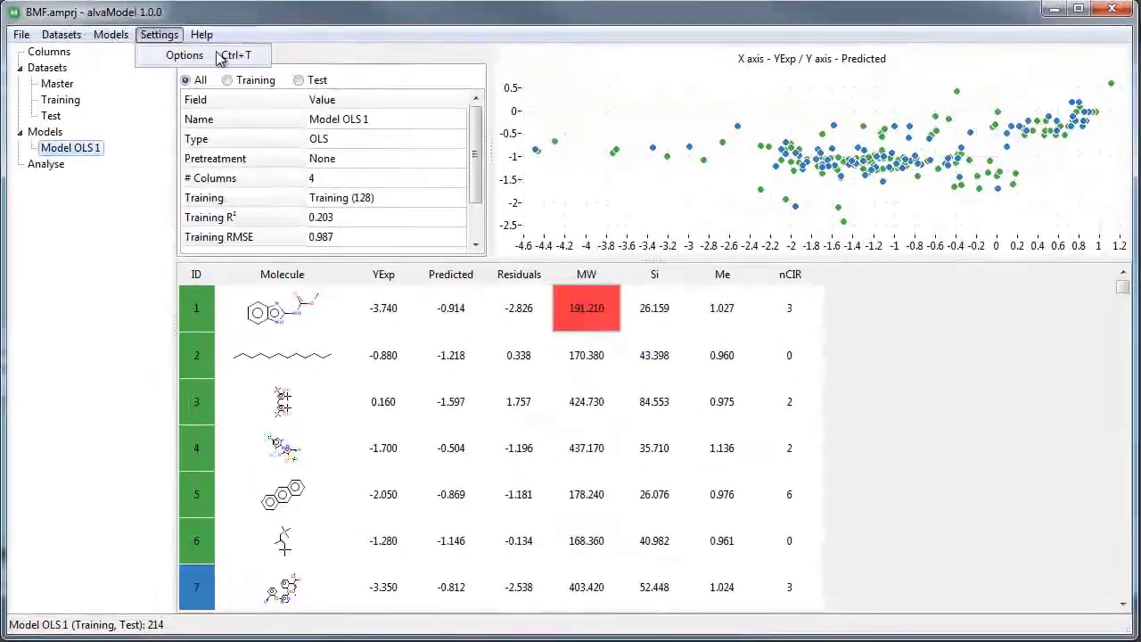
# Begin automatic models generation with Q² n-fold as the feature selection score, using N 5 and Venetian blinds.
pyautogui.moveTo(111, 33)
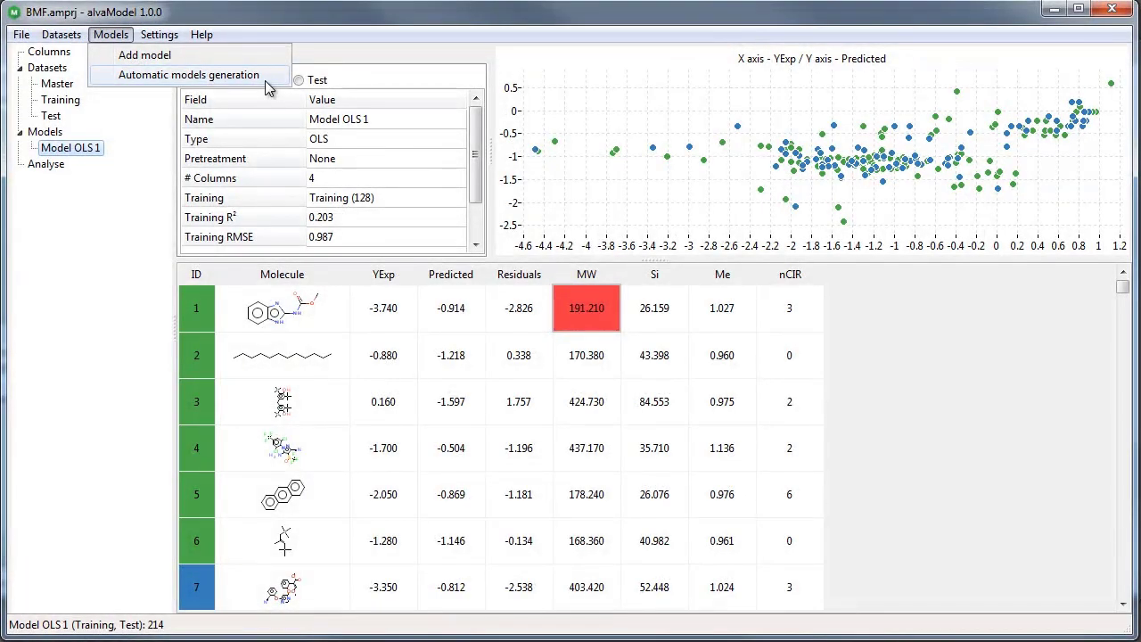
pyautogui.click(264, 79)
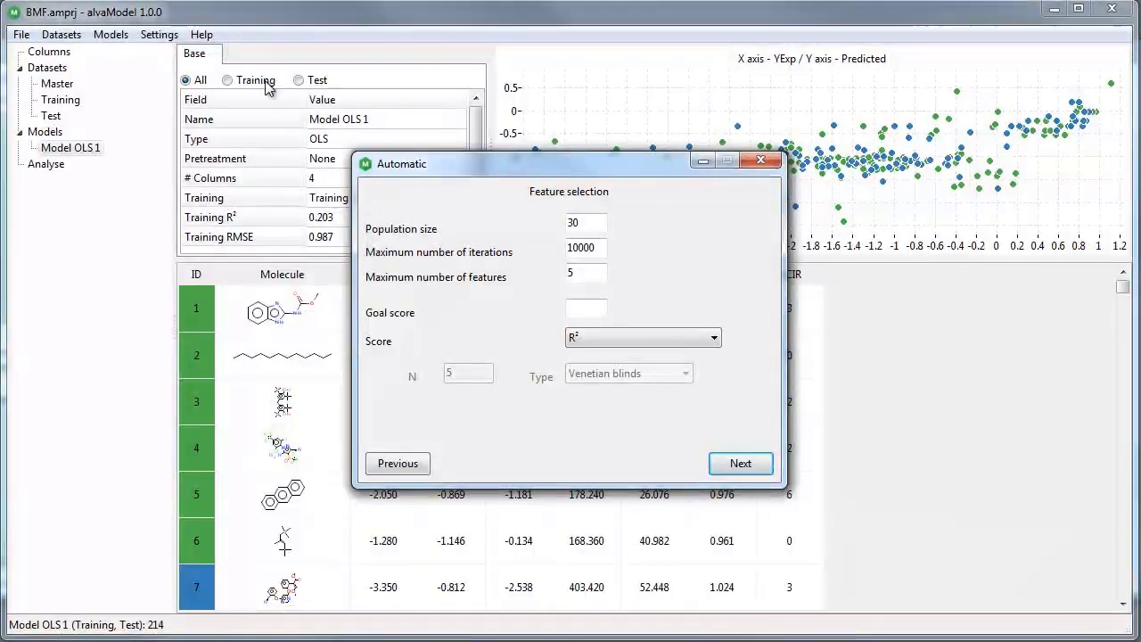
pyautogui.click(707, 347)
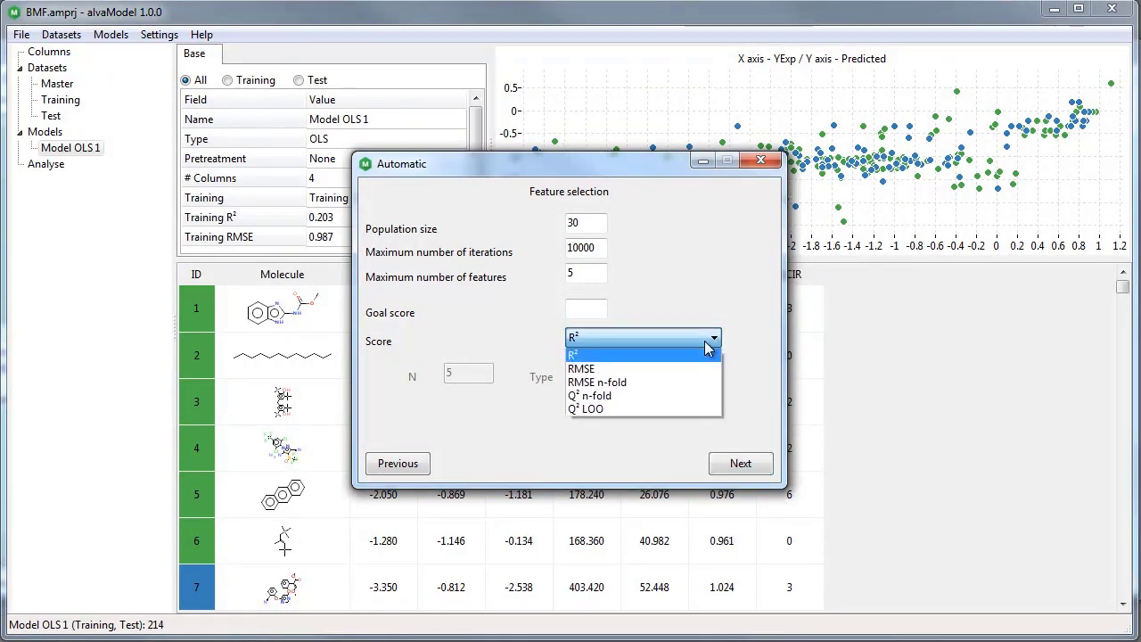
pyautogui.click(678, 396)
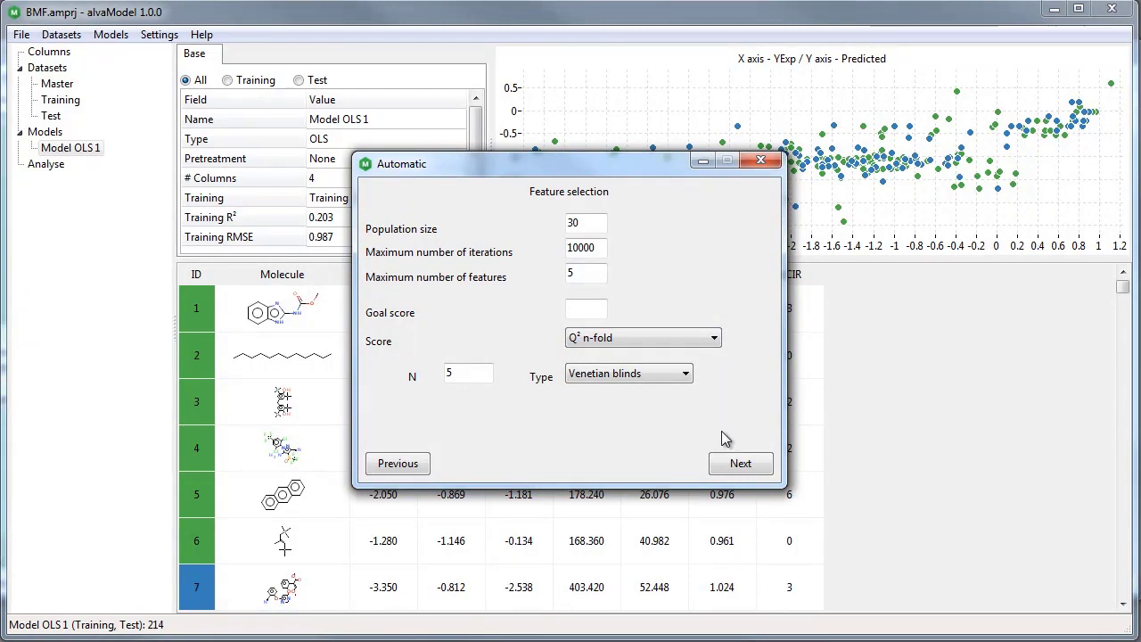
pyautogui.click(749, 473)
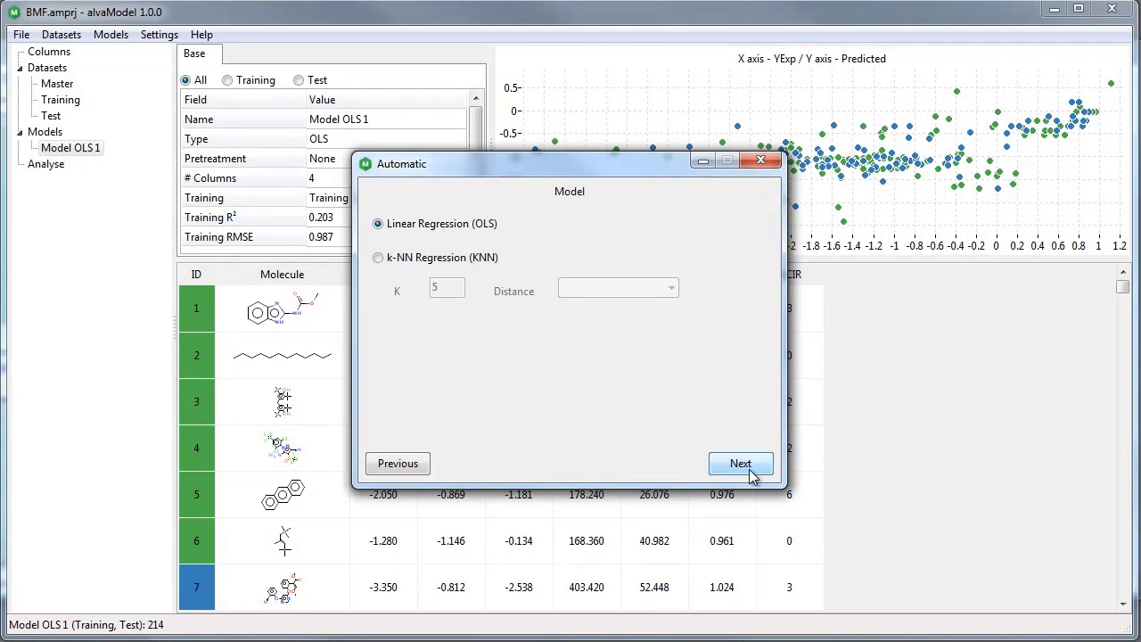
# Choose k-NN Regression with K 5 and Euclidean distance, using the Training and Test datasets.
pyautogui.click(489, 259)
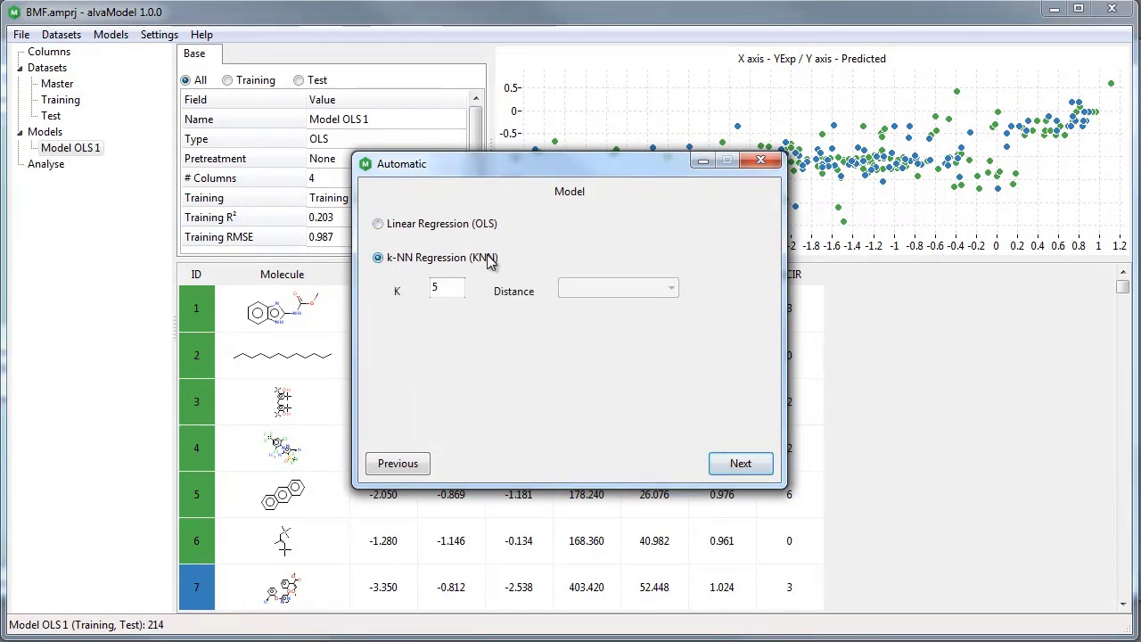
pyautogui.click(602, 290)
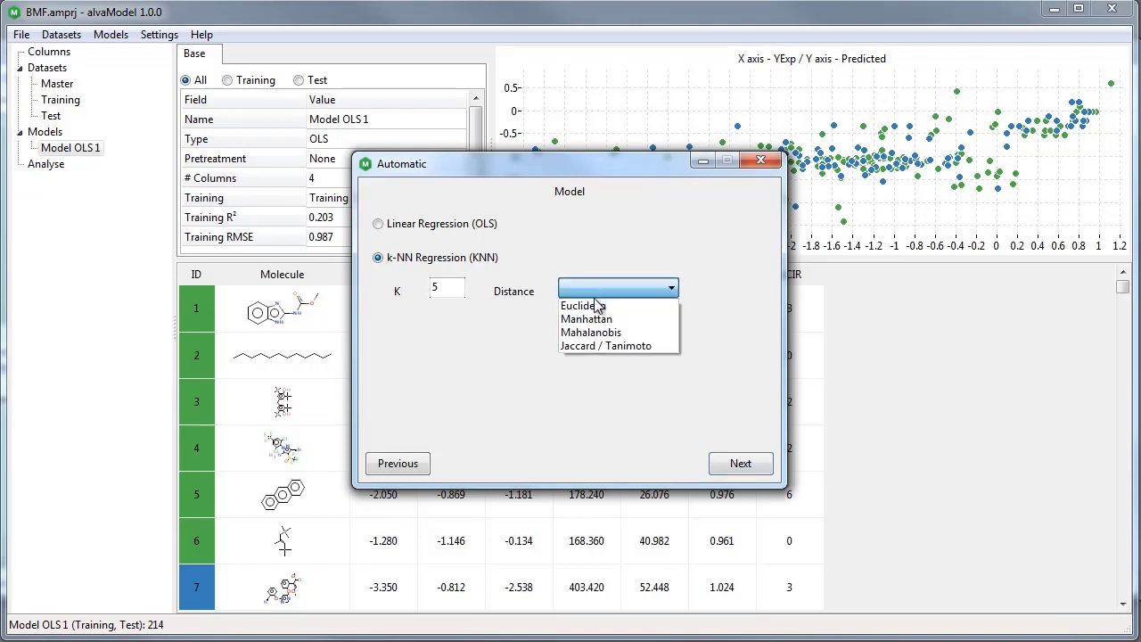
pyautogui.click(596, 307)
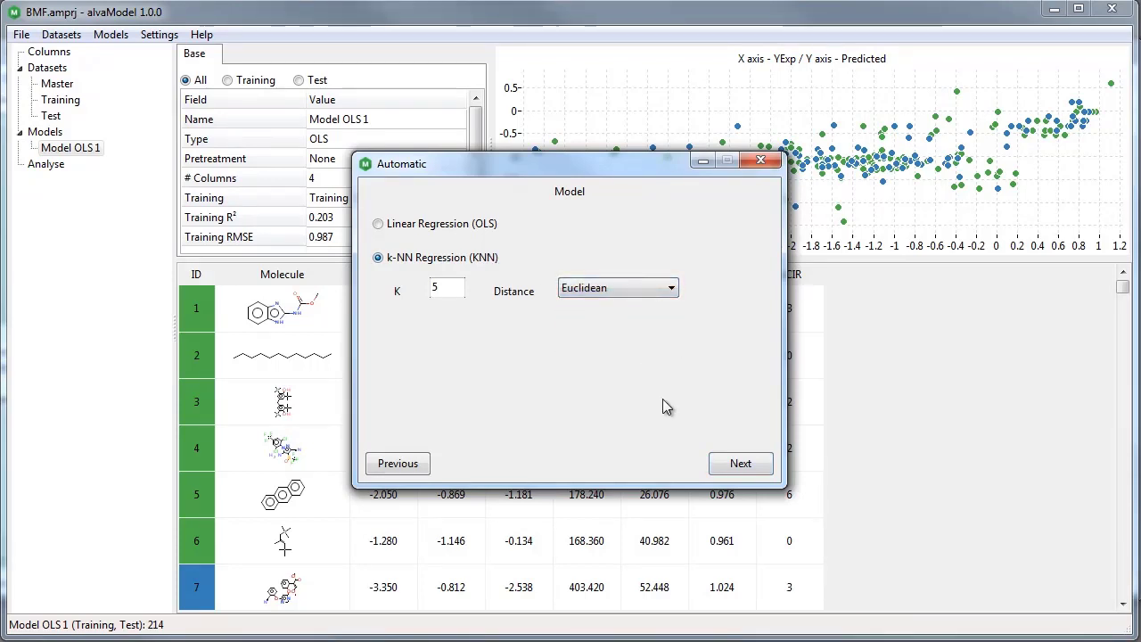
pyautogui.click(731, 466)
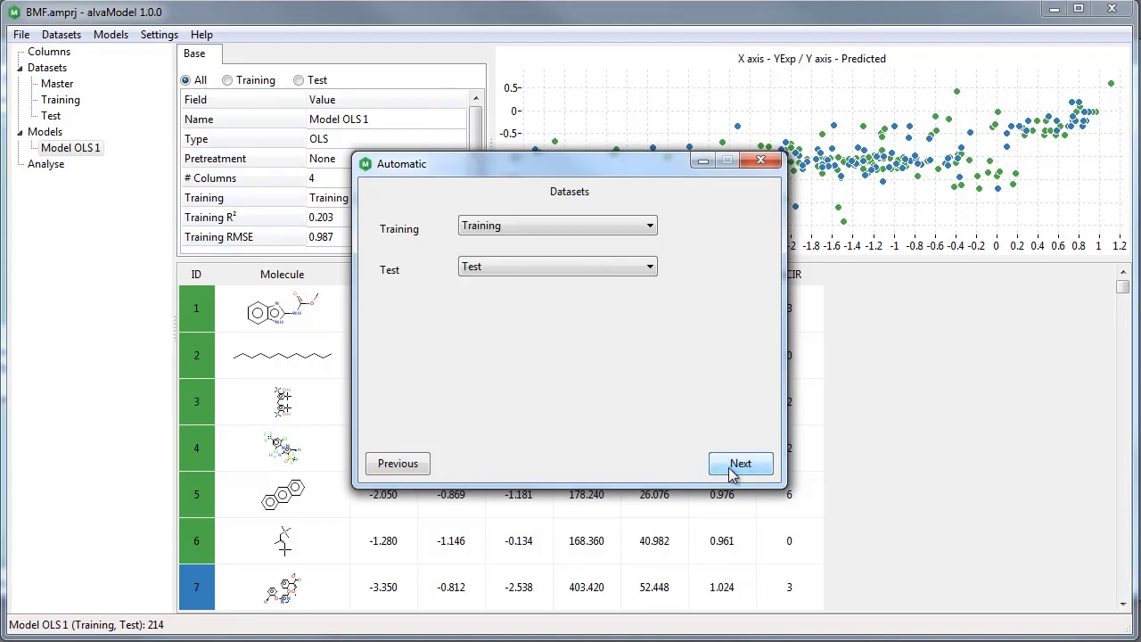
pyautogui.click(733, 465)
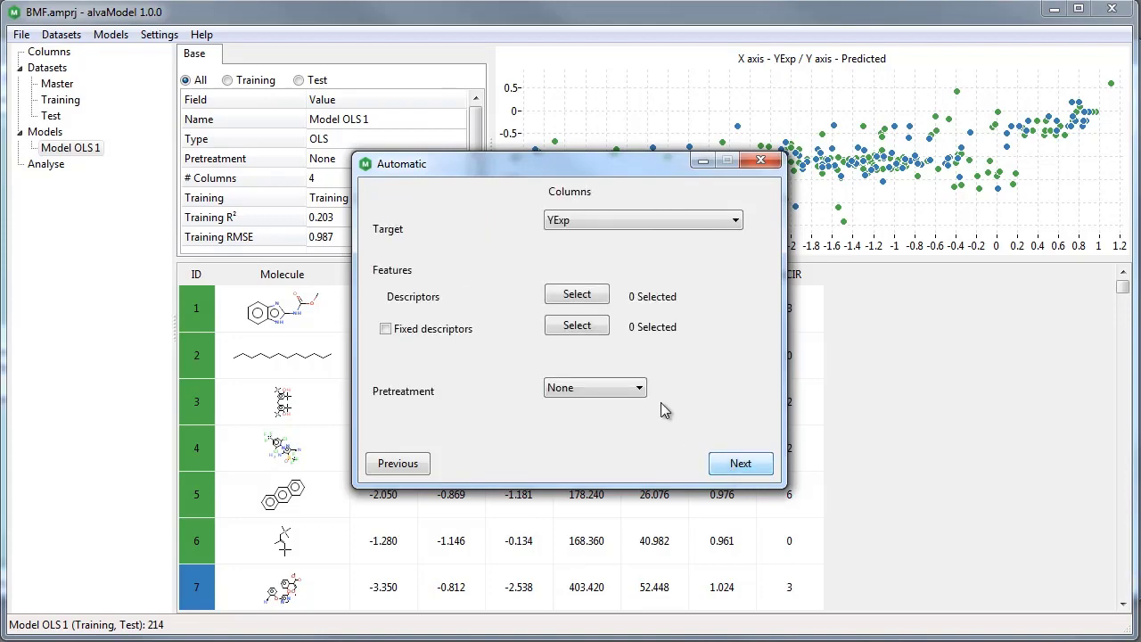
# Select all descriptors as candidate features for YExp, leaving fixed descriptors disabled.
pyautogui.click(596, 294)
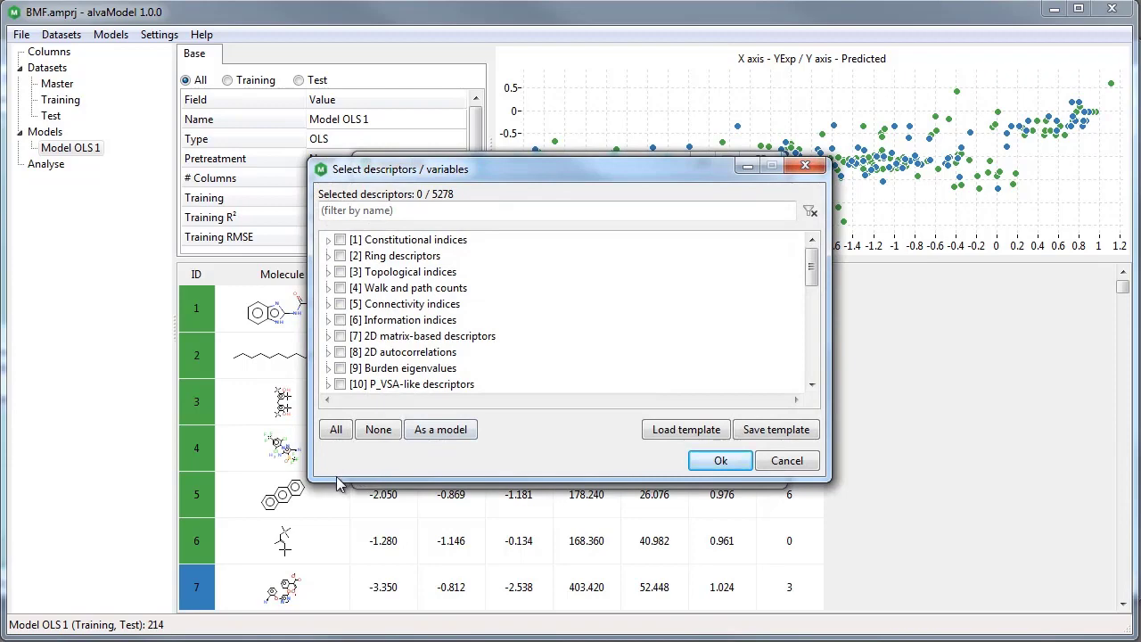
pyautogui.click(338, 432)
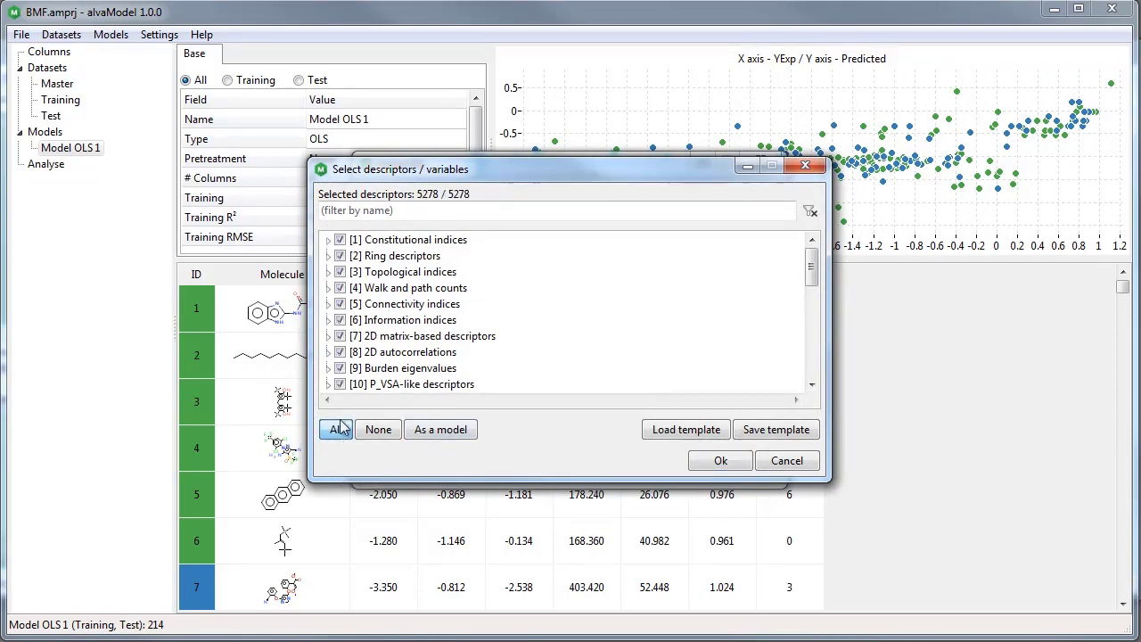
pyautogui.click(721, 460)
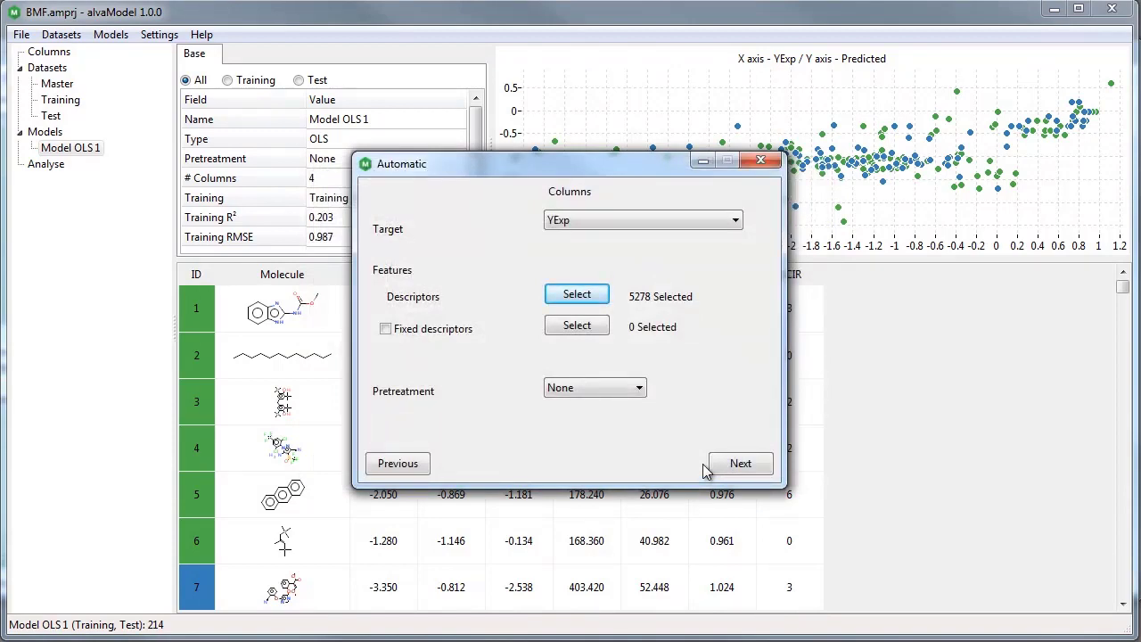
pyautogui.click(439, 335)
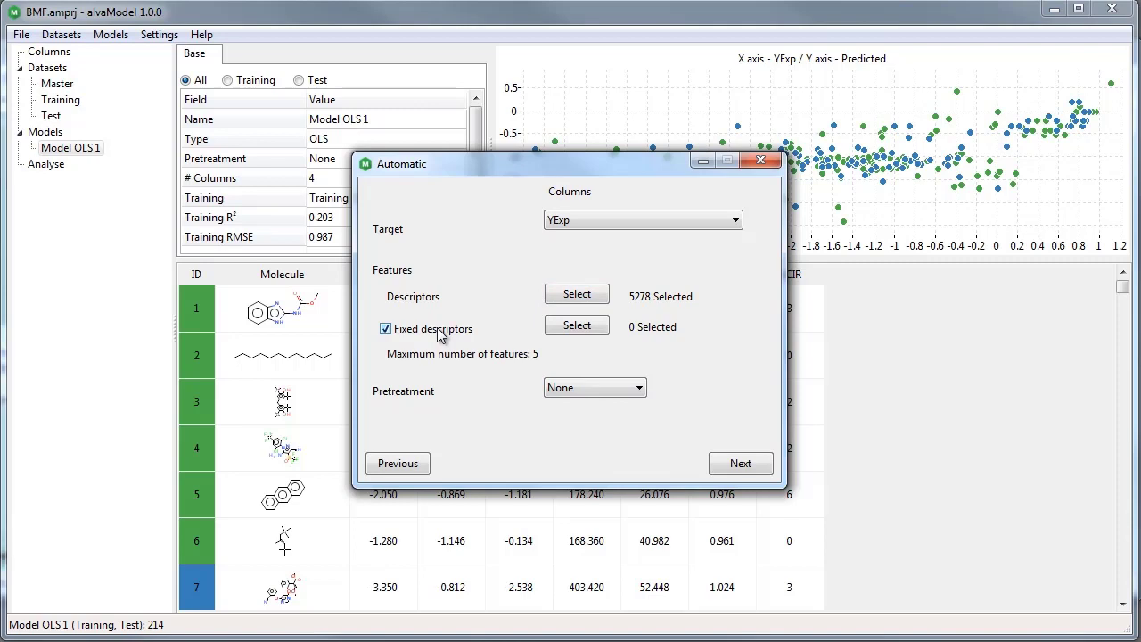
pyautogui.click(439, 334)
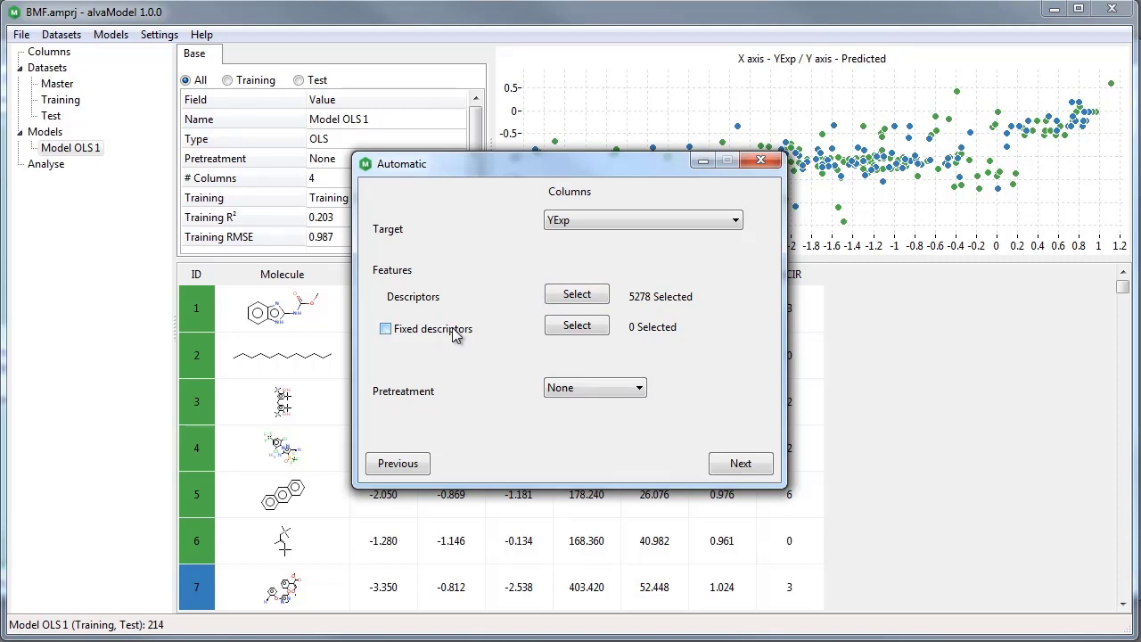
# Set the pretreatment to Standardize and start the automatic models generation.
pyautogui.click(621, 396)
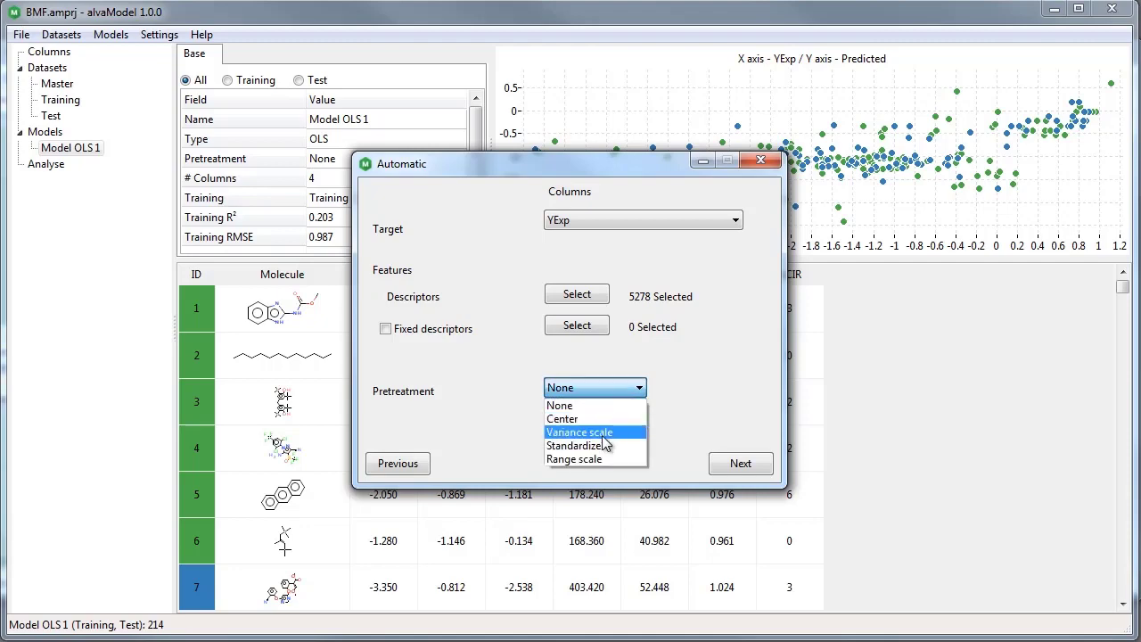
pyautogui.click(593, 448)
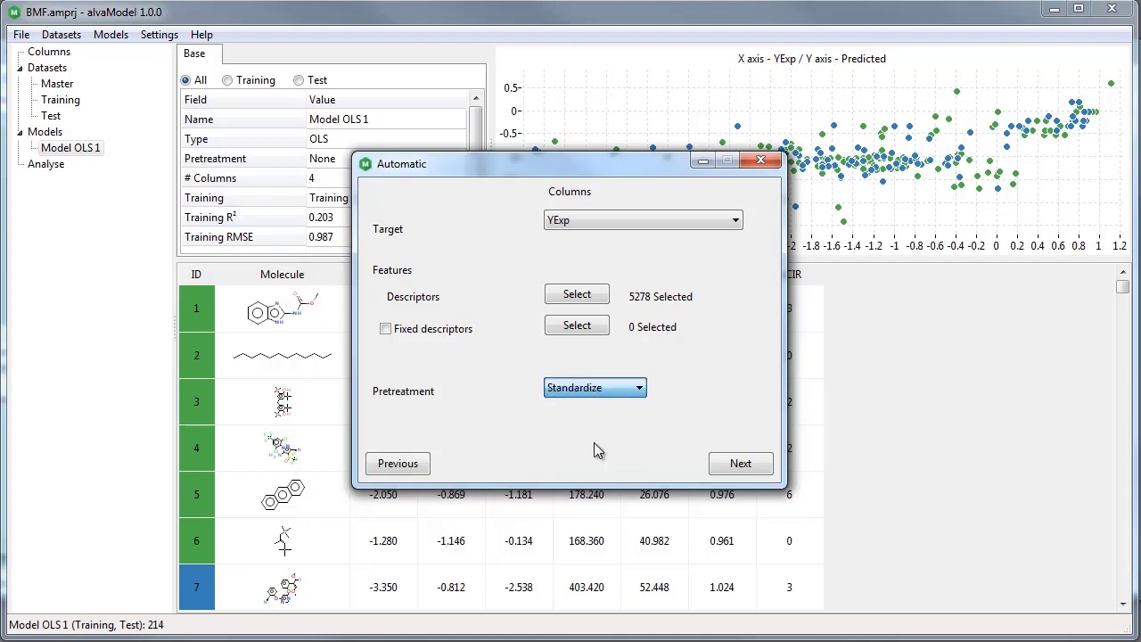
pyautogui.click(741, 464)
pyautogui.click(741, 465)
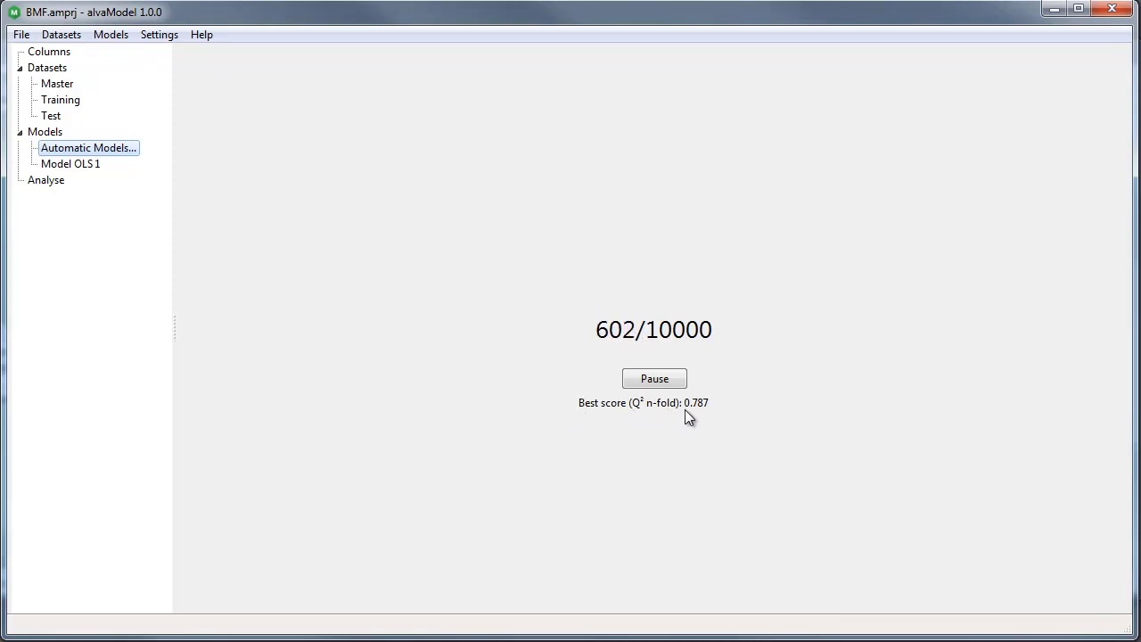
# Pause the generation to save its best-scoring model as Model KNN 2, and discard the automatic run.
pyautogui.click(632, 380)
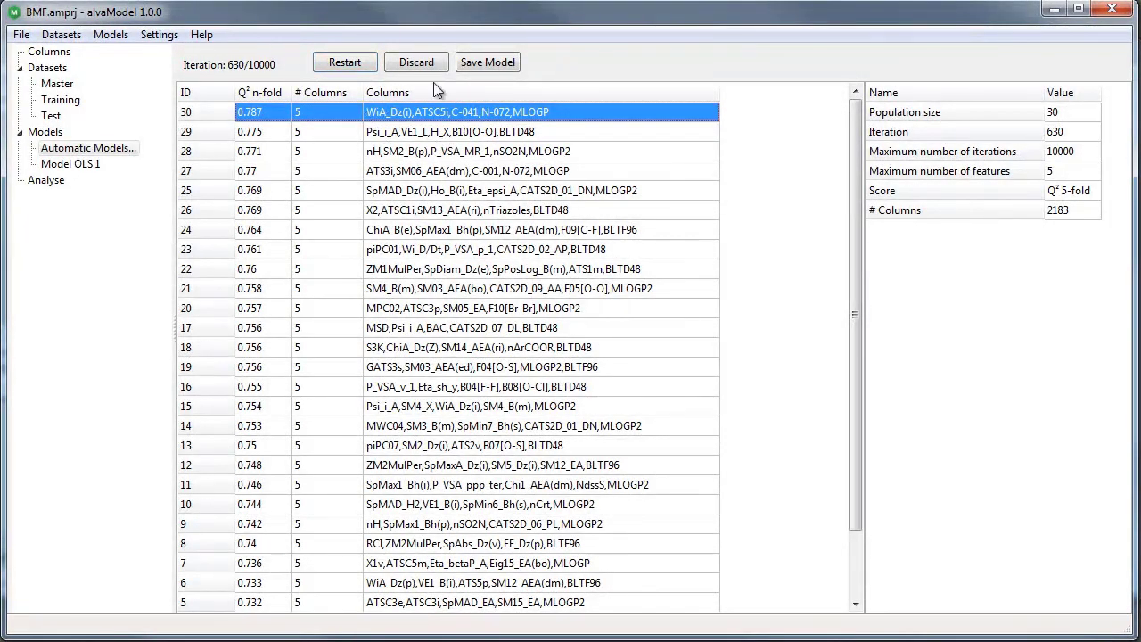
pyautogui.click(473, 64)
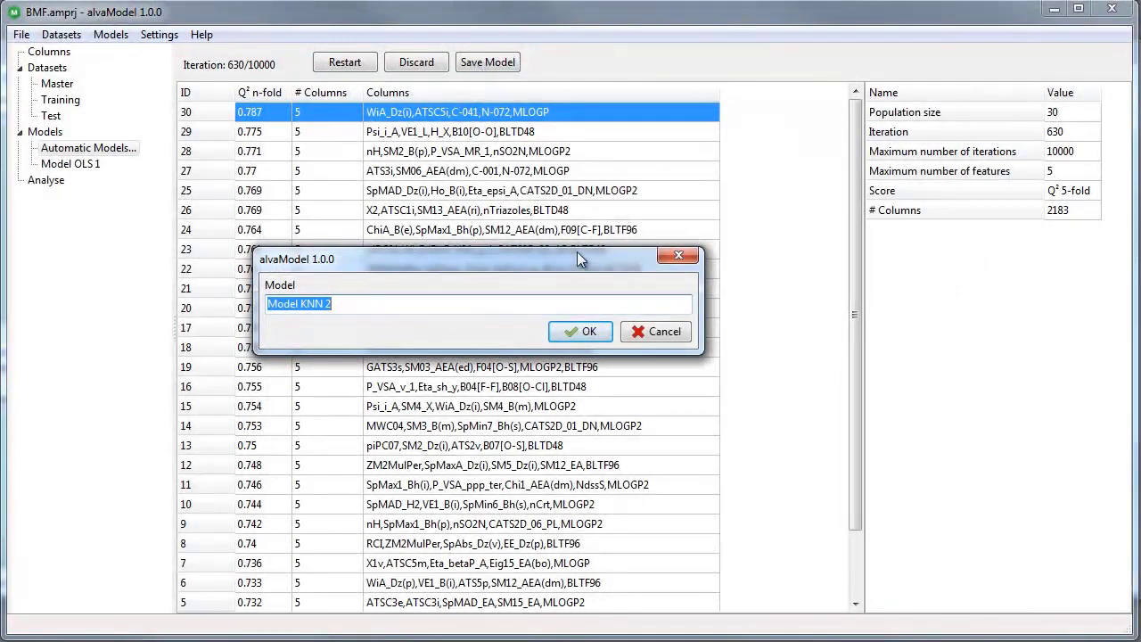
pyautogui.click(579, 334)
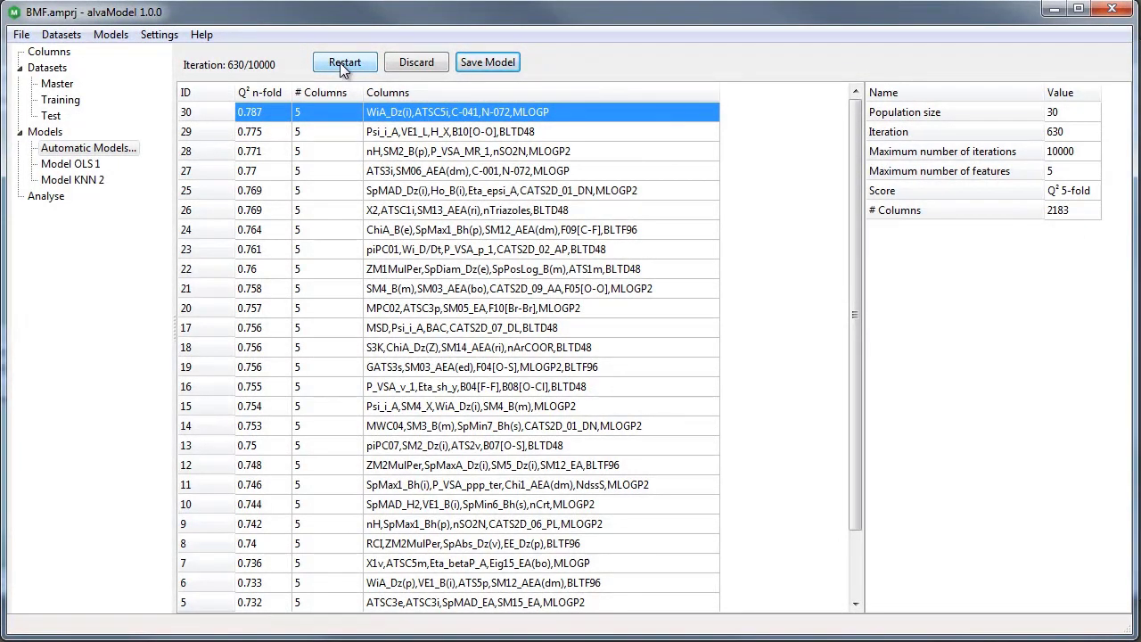
pyautogui.click(413, 65)
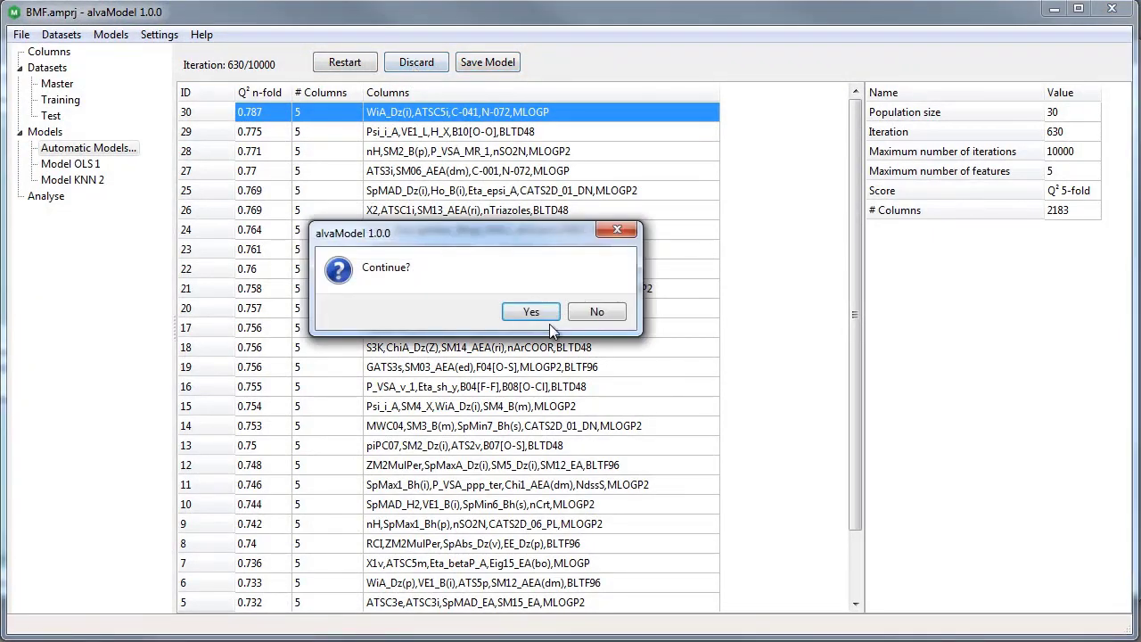
pyautogui.click(530, 311)
# Set up an export of Model OLS 1 and Model KNN 2 with the name "test" and "." as the description.
pyautogui.click(21, 35)
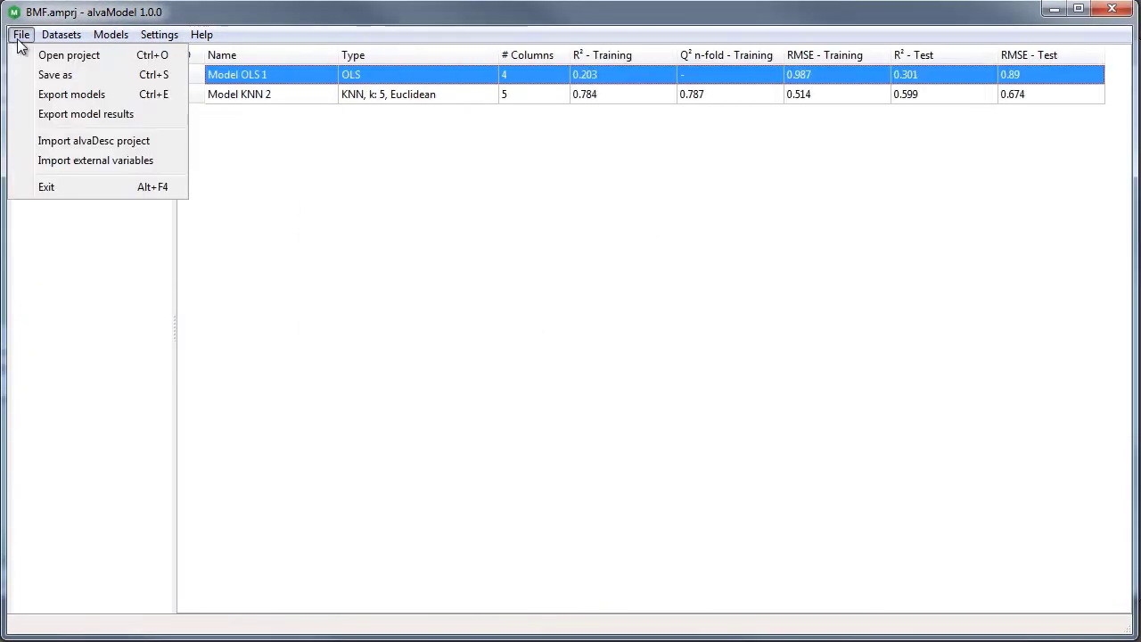
pyautogui.click(67, 94)
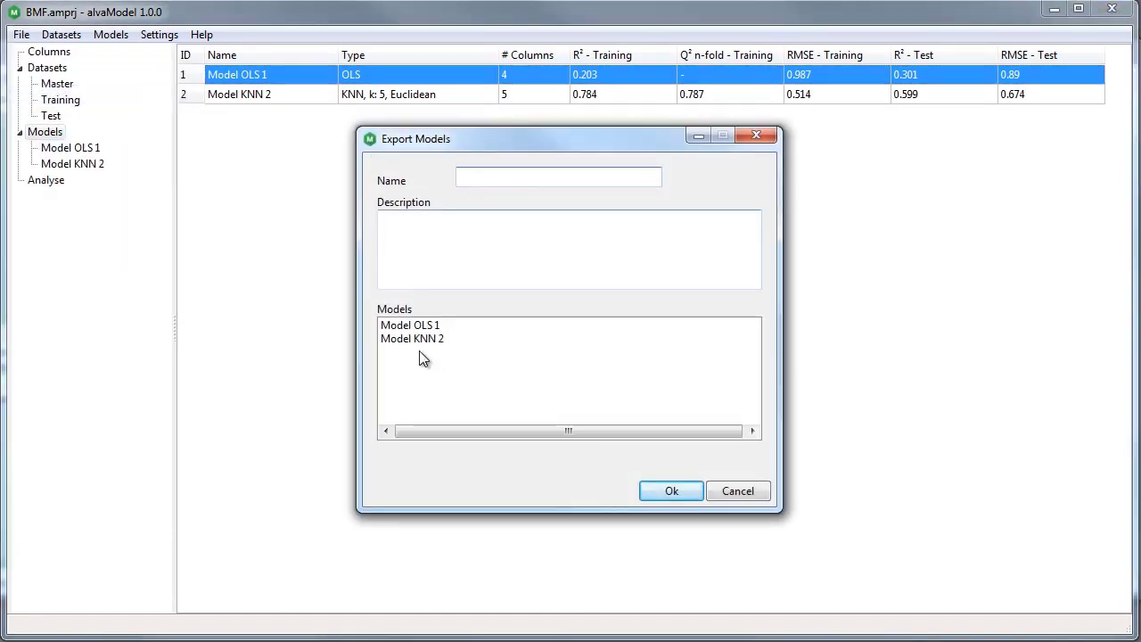
pyautogui.click(408, 324)
pyautogui.hotkey('ctrl', 'a')
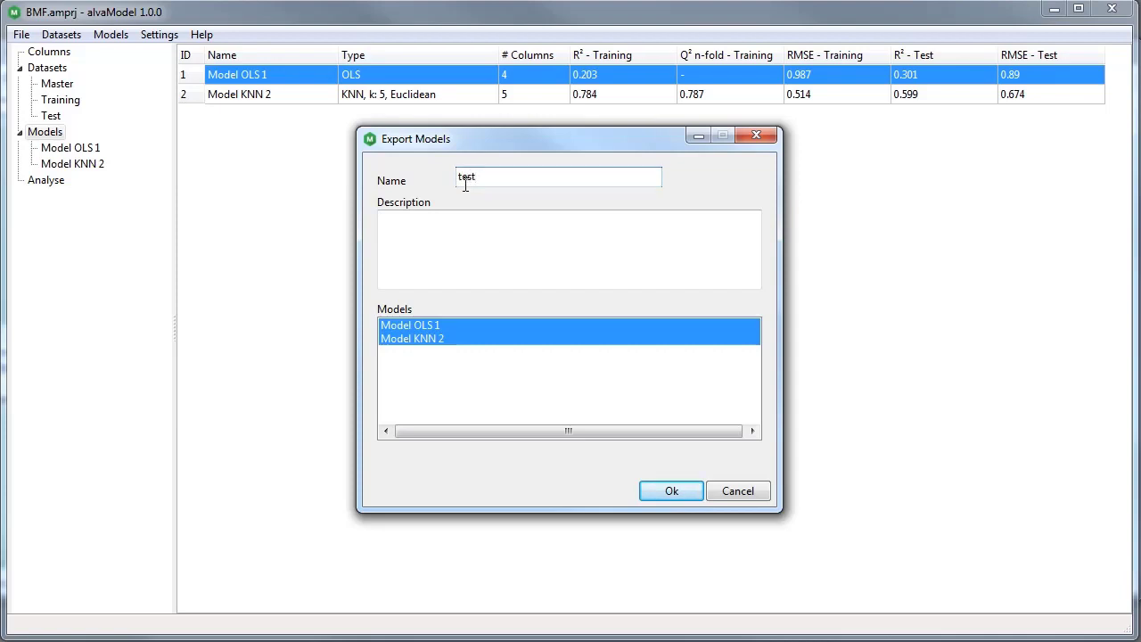
pyautogui.click(515, 256)
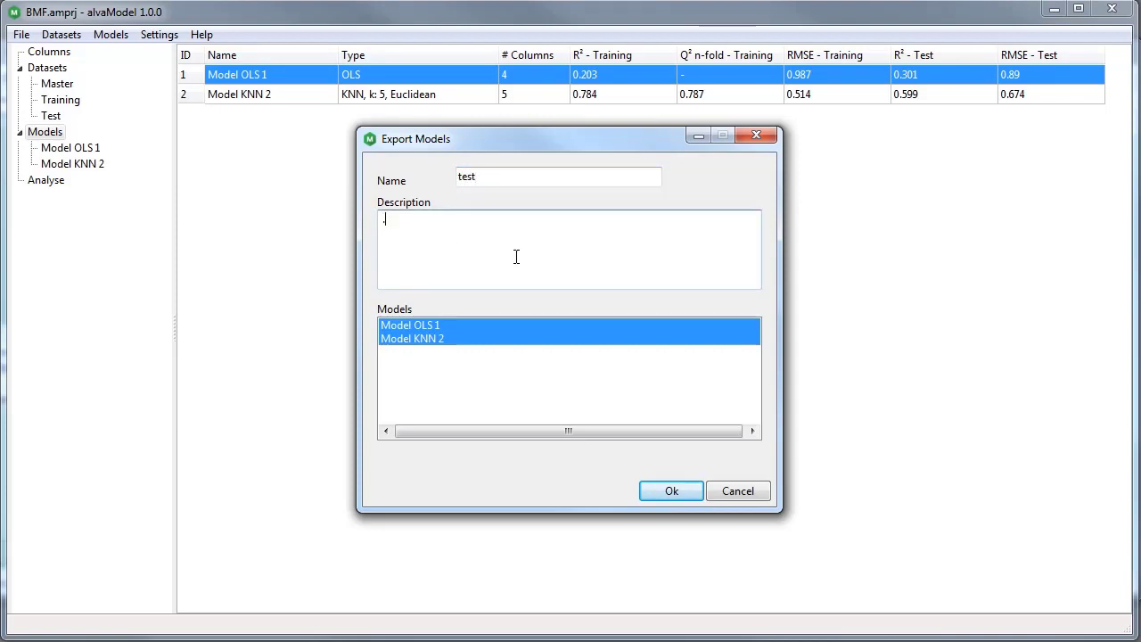
# Save the exported models as an alvaRunner project file named test in the Work folder.
pyautogui.click(680, 488)
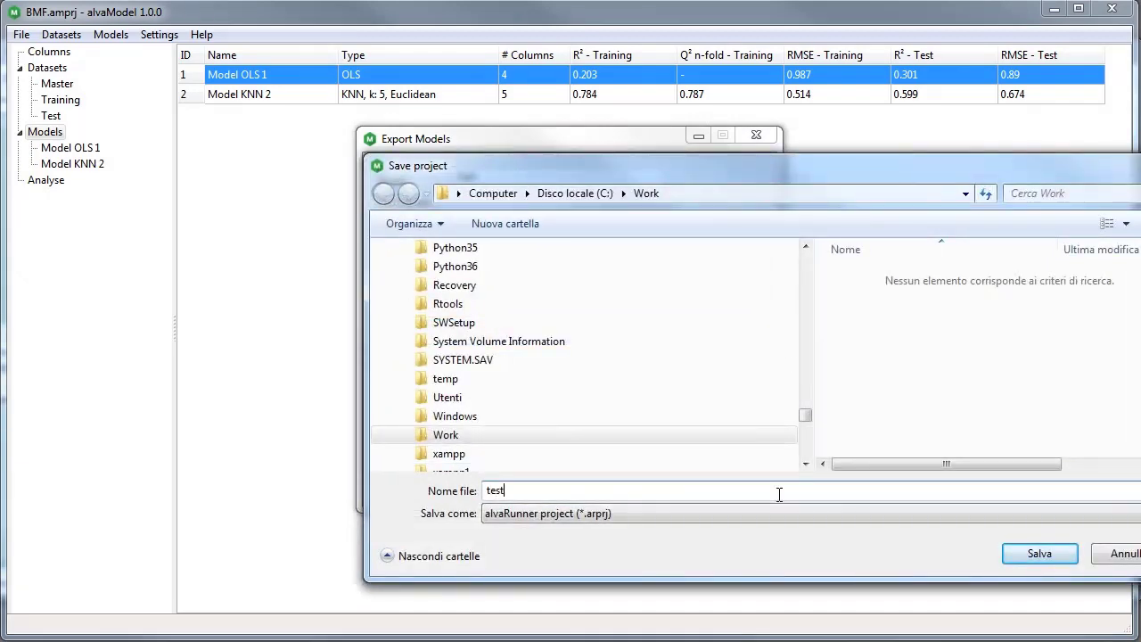
pyautogui.click(1043, 550)
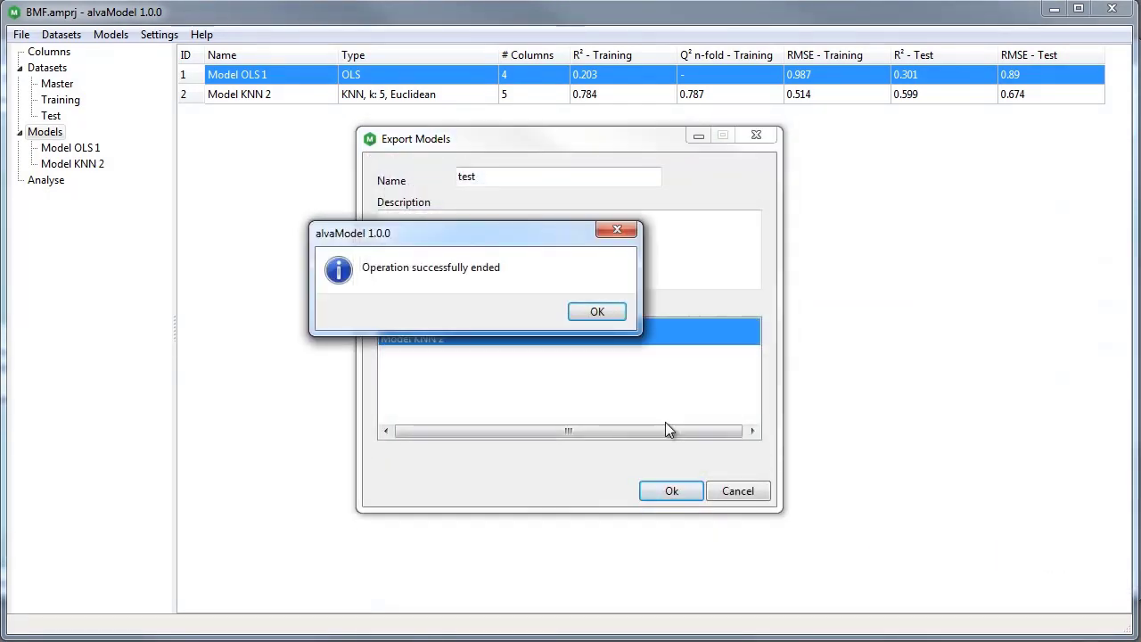
pyautogui.click(598, 312)
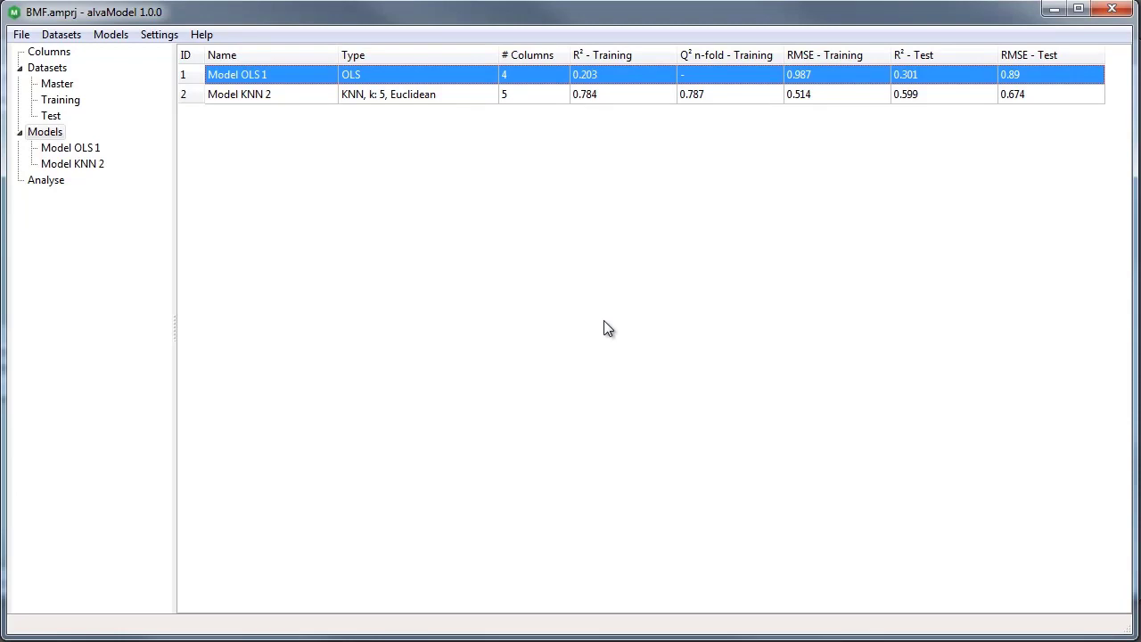